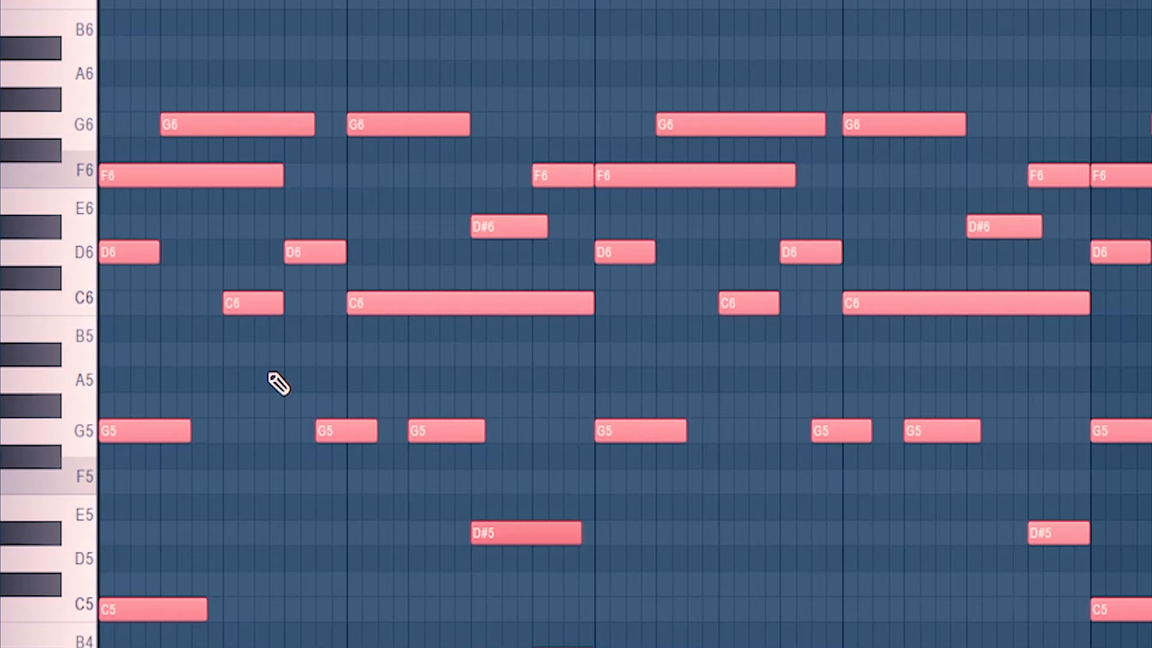
Step: Shift the whole melody up into the new key, drop it one octave and play it back
{"action": "key", "text": "shift+Up"}
{"action": "key", "text": "shift+Up"}
{"action": "key", "text": "shift+Up"}
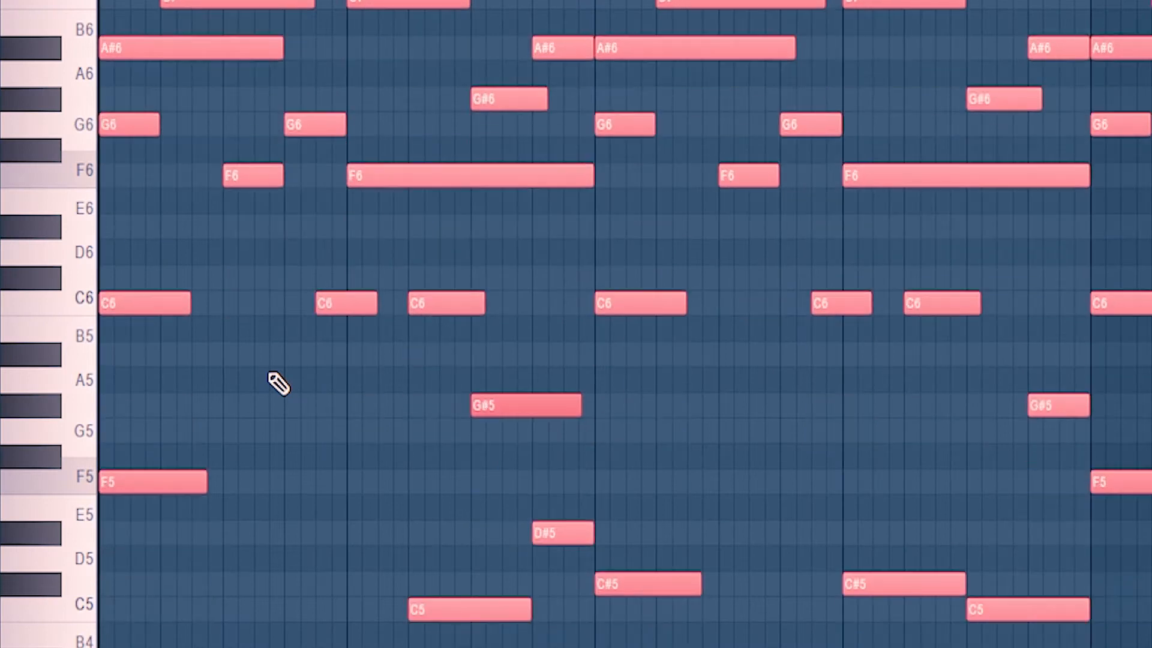
{"action": "key", "text": "ctrl+Down"}
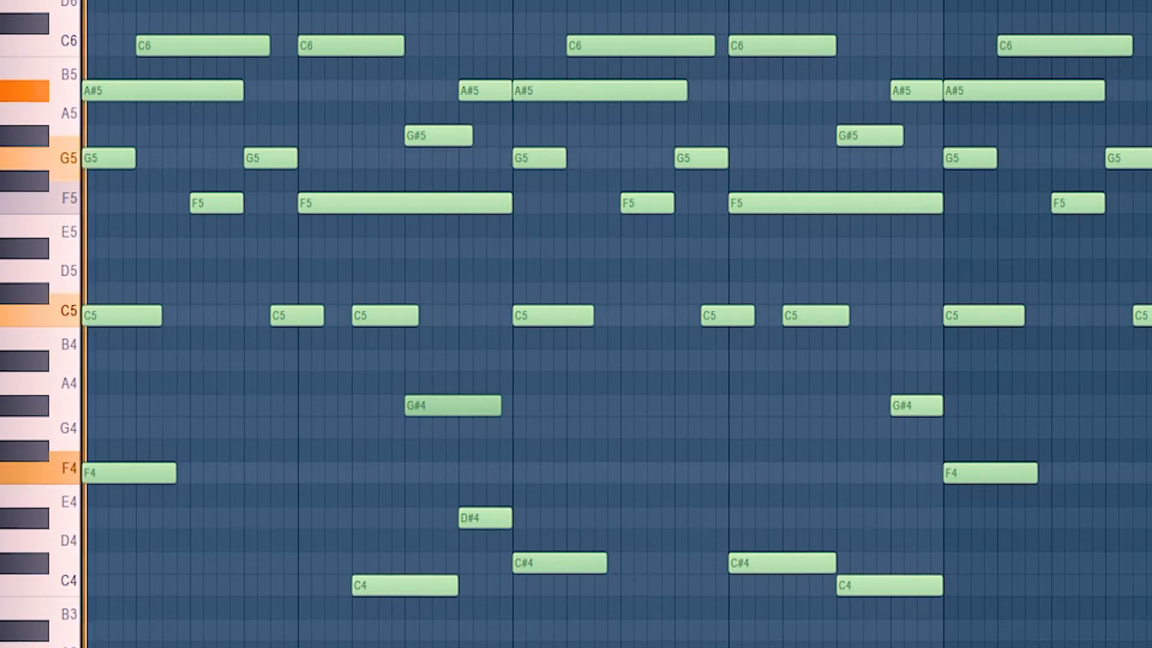
{"action": "key", "text": "space"}
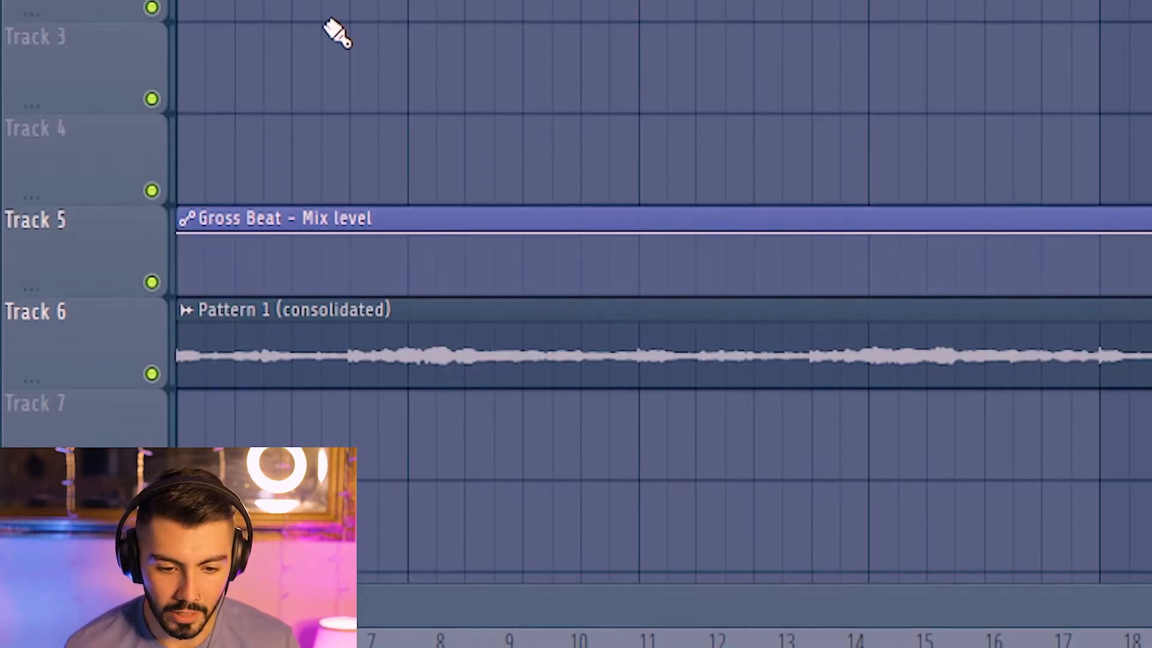
{"action": "scroll", "coordinate": [207, 163], "scroll_direction": "down", "scroll_amount": 1}
Step: Shape the Mix-level clip as a Hold step curve dropping to minimum then back to full
{"action": "right_click", "coordinate": [191, 164]}
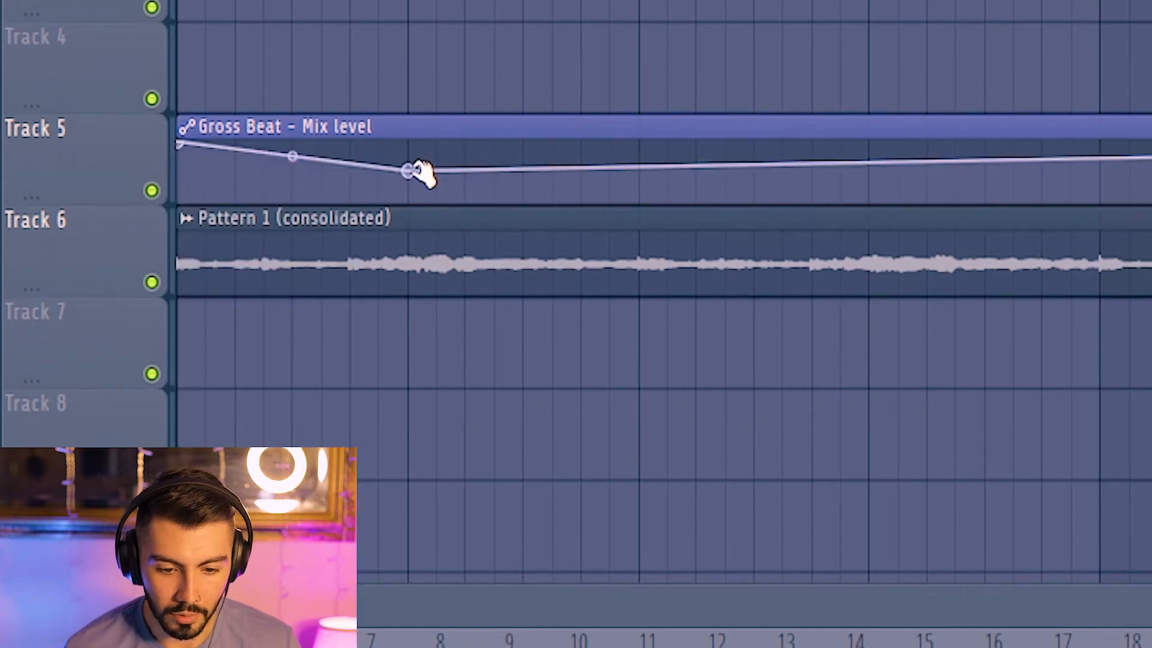
{"action": "left_click_drag", "start_coordinate": [419, 170], "coordinate": [409, 200]}
{"action": "right_click", "coordinate": [409, 200]}
{"action": "left_click", "coordinate": [512, 348]}
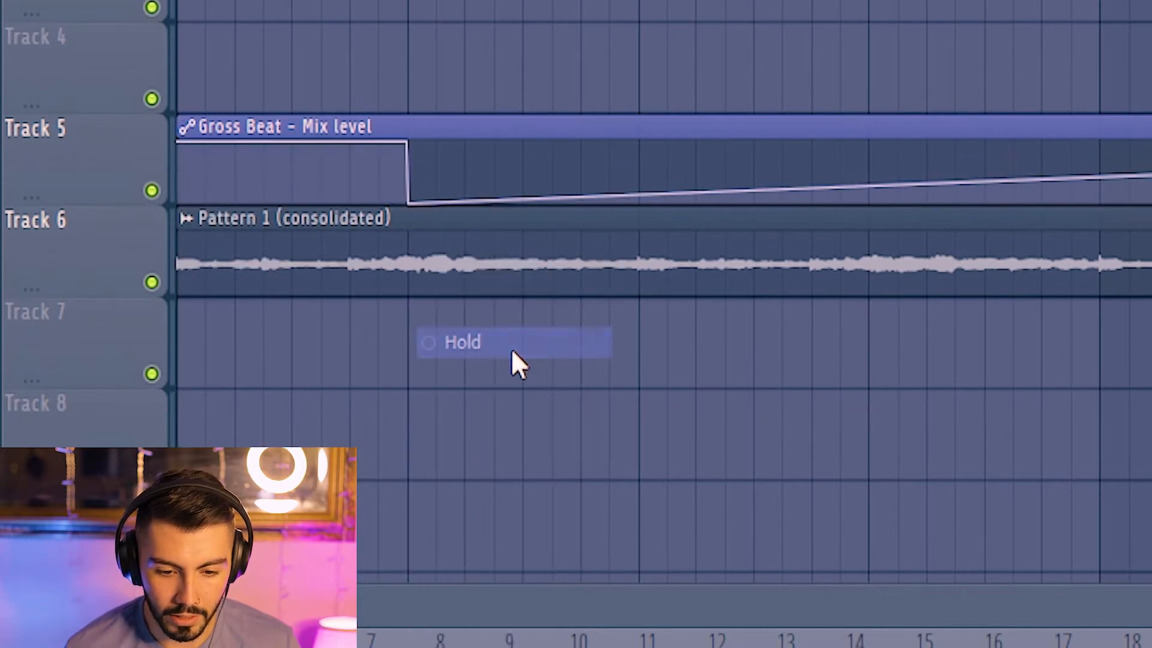
{"action": "left_click_drag", "start_coordinate": [611, 194], "coordinate": [610, 145]}
Step: Duplicate the automation clip to the right so the on/off pattern repeats across several bars
{"action": "left_click_drag", "start_coordinate": [664, 117], "coordinate": [913, 101], "text": "shift"}
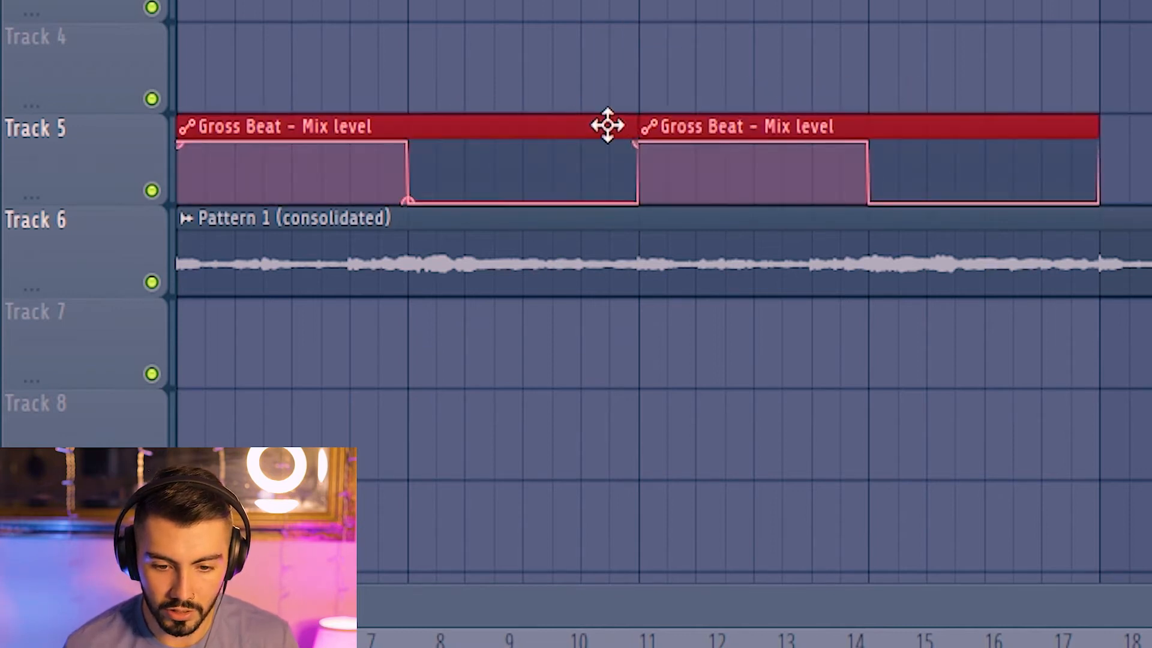
{"action": "left_click_drag", "start_coordinate": [664, 126], "coordinate": [945, 108], "text": "shift"}
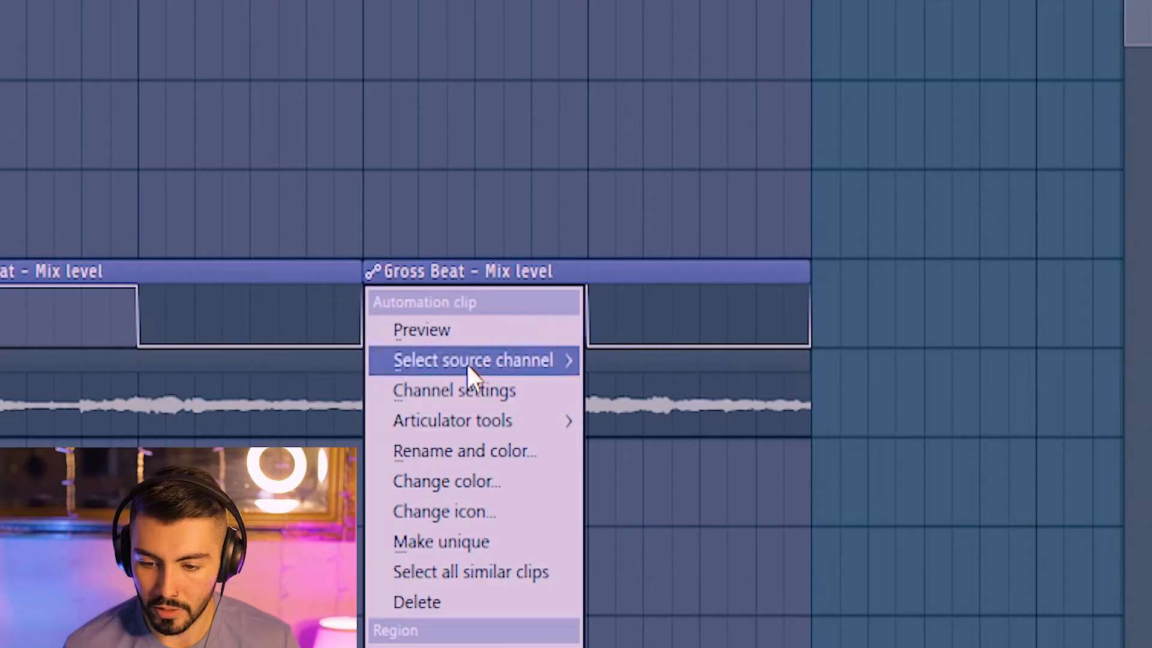
Step: Make the last clip a unique #2 version, tweak its curve, audition it and move it down two tracks
{"action": "left_click", "coordinate": [458, 541]}
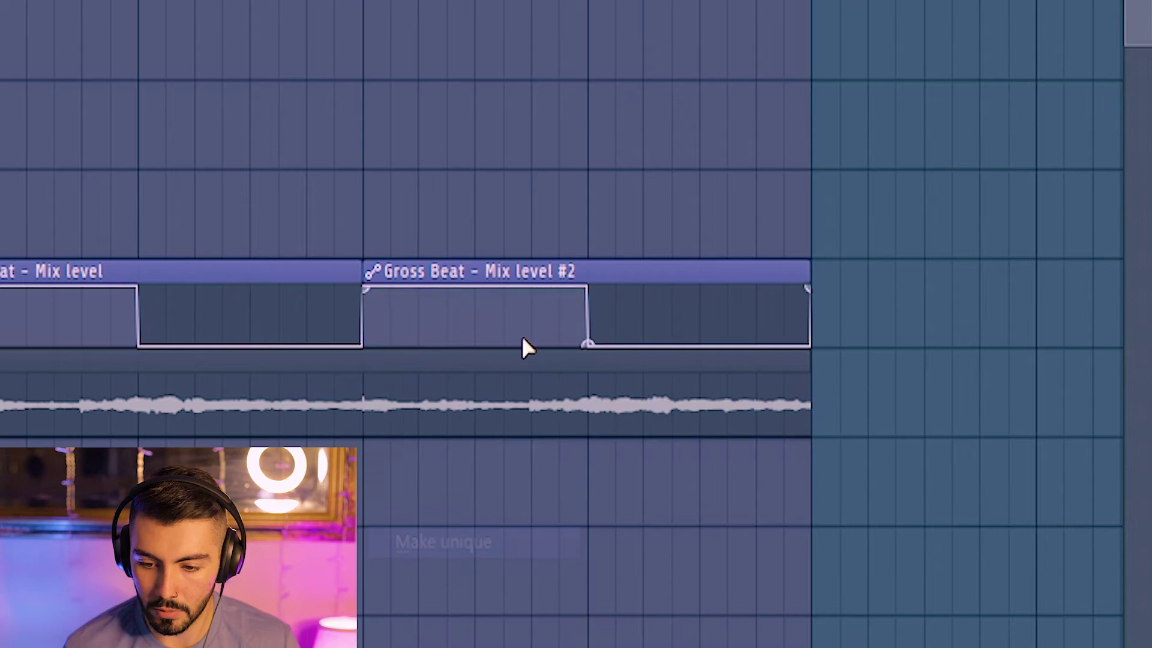
{"action": "right_click", "coordinate": [593, 349]}
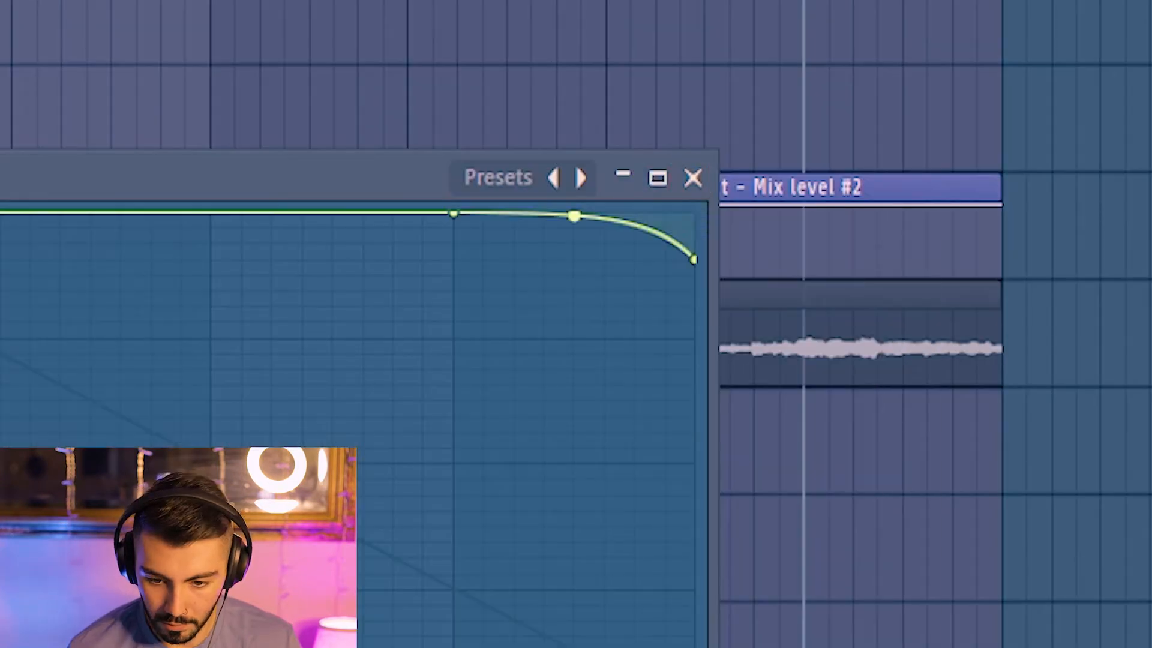
{"action": "key", "text": "space"}
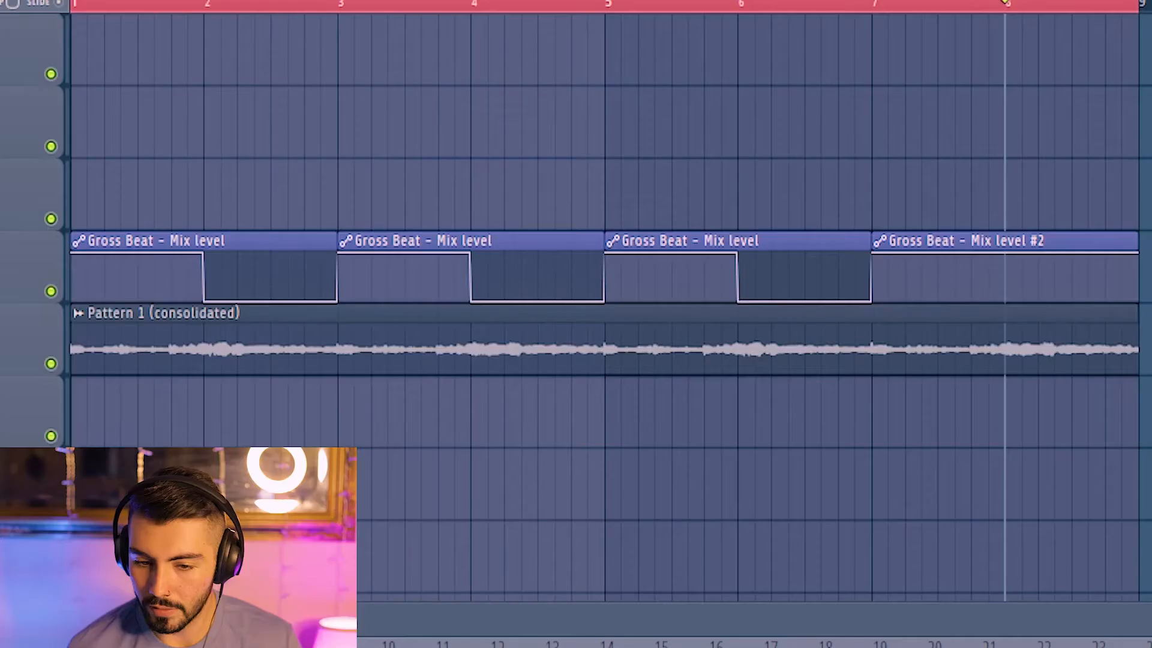
{"action": "left_click_drag", "start_coordinate": [638, 41], "coordinate": [630, 187]}
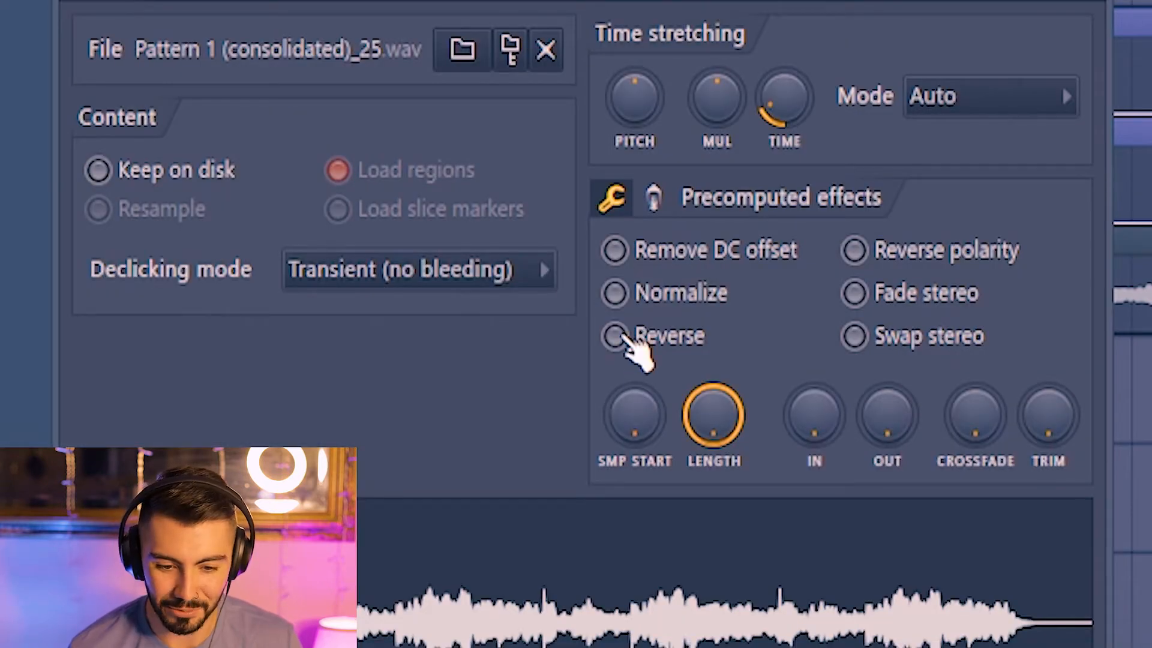
Step: Reverse the copied melody clip and lengthen it to fill the transition gap
{"action": "left_click", "coordinate": [614, 336]}
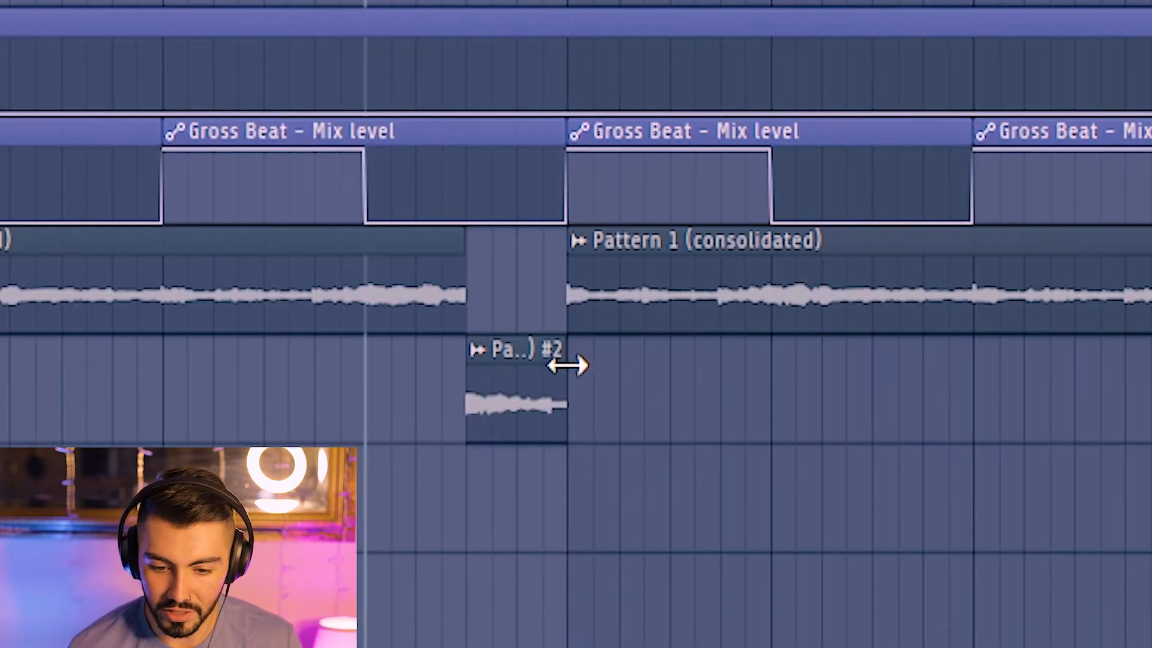
{"action": "left_click_drag", "start_coordinate": [567, 364], "coordinate": [1071, 361]}
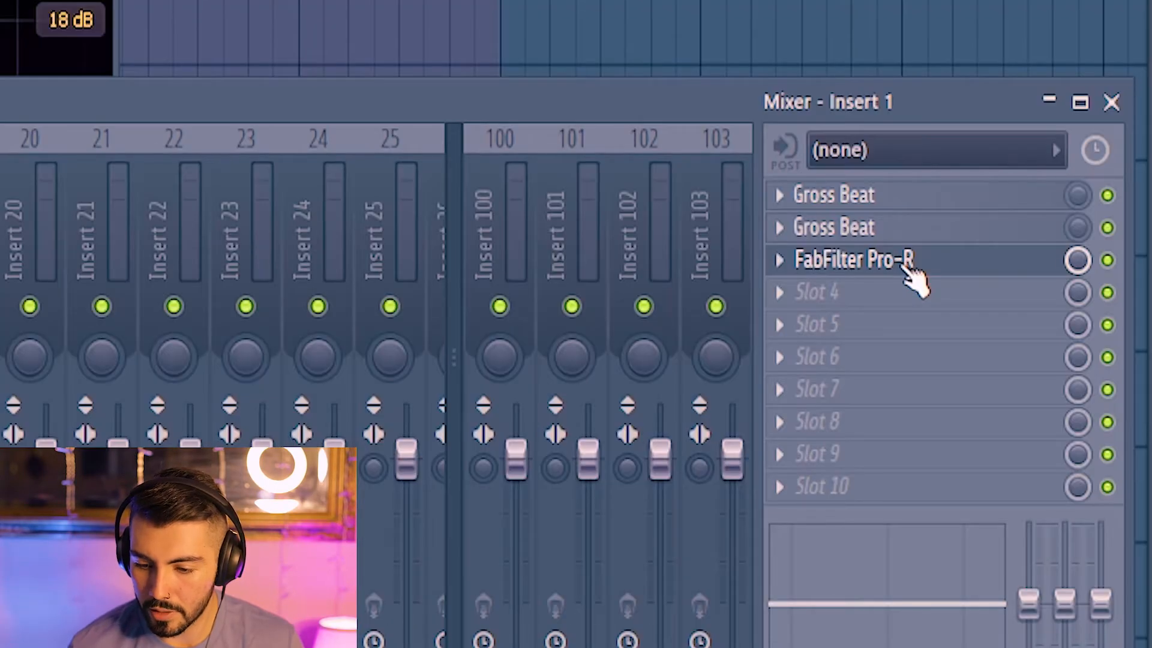
{"action": "scroll", "coordinate": [917, 270], "scroll_direction": "up", "scroll_amount": 1}
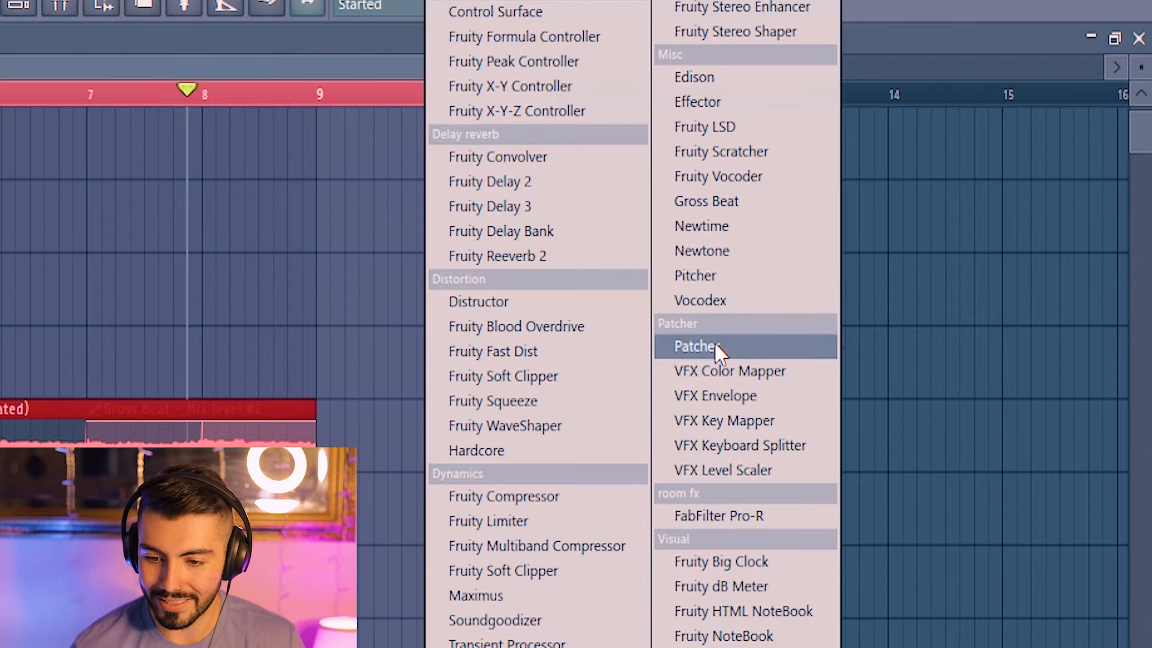
Step: Record the melody into Edison, place the audio on Track 9 and delete its unwanted tail
{"action": "left_click", "coordinate": [720, 81]}
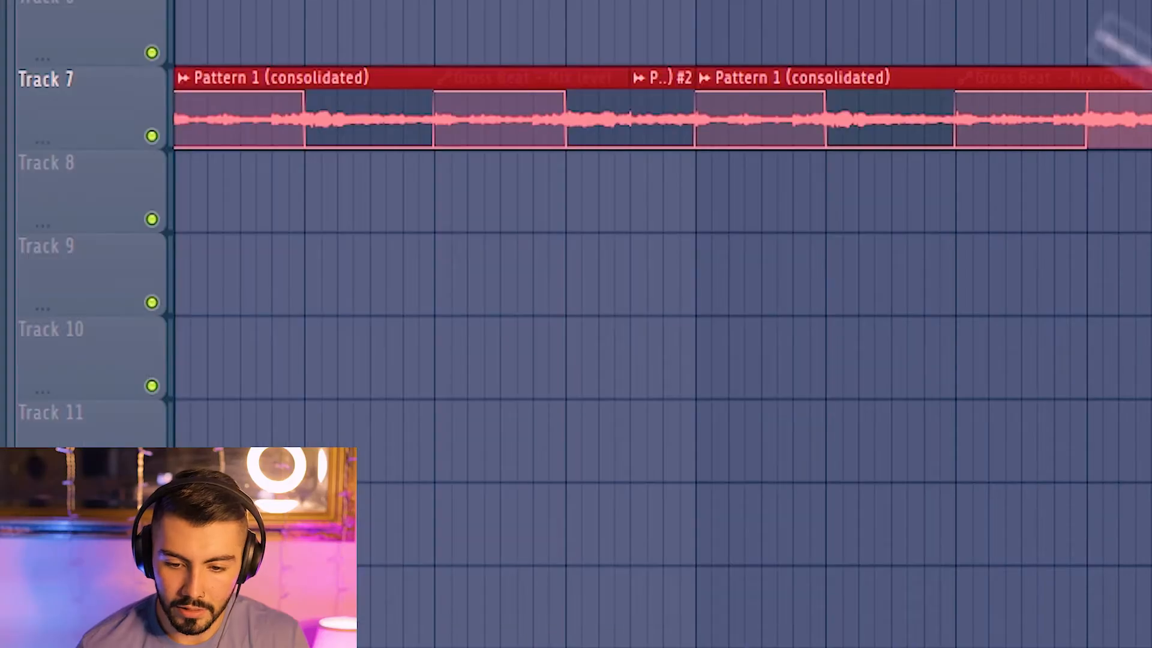
{"action": "left_click_drag", "start_coordinate": [1116, 46], "coordinate": [181, 270]}
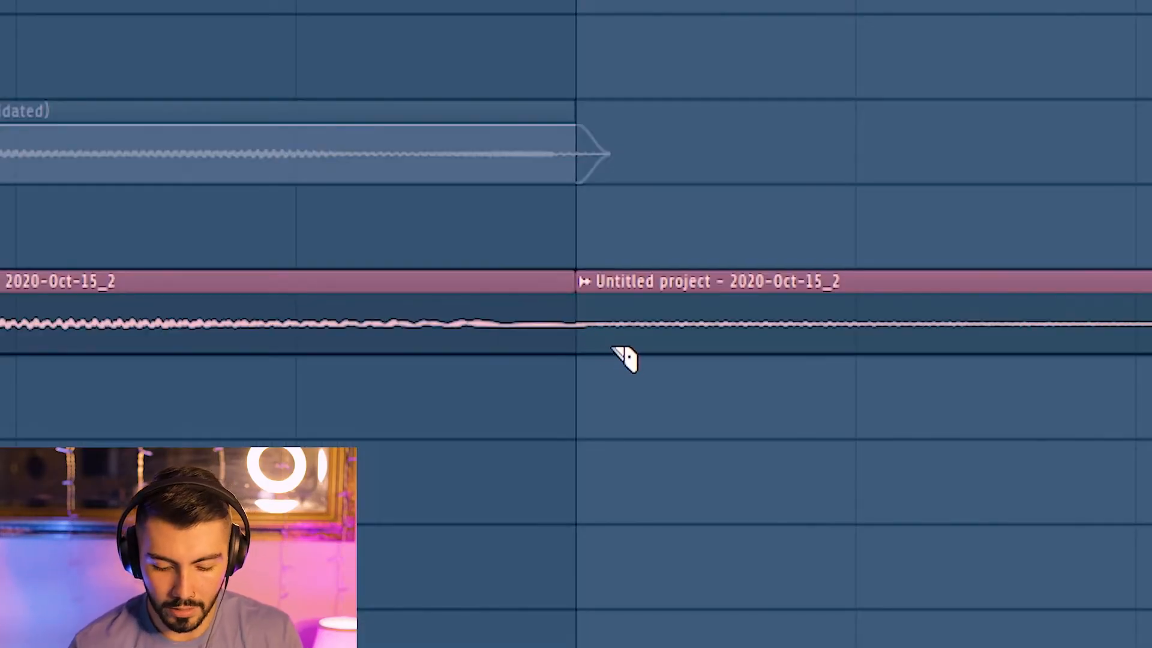
{"action": "right_click", "coordinate": [659, 345]}
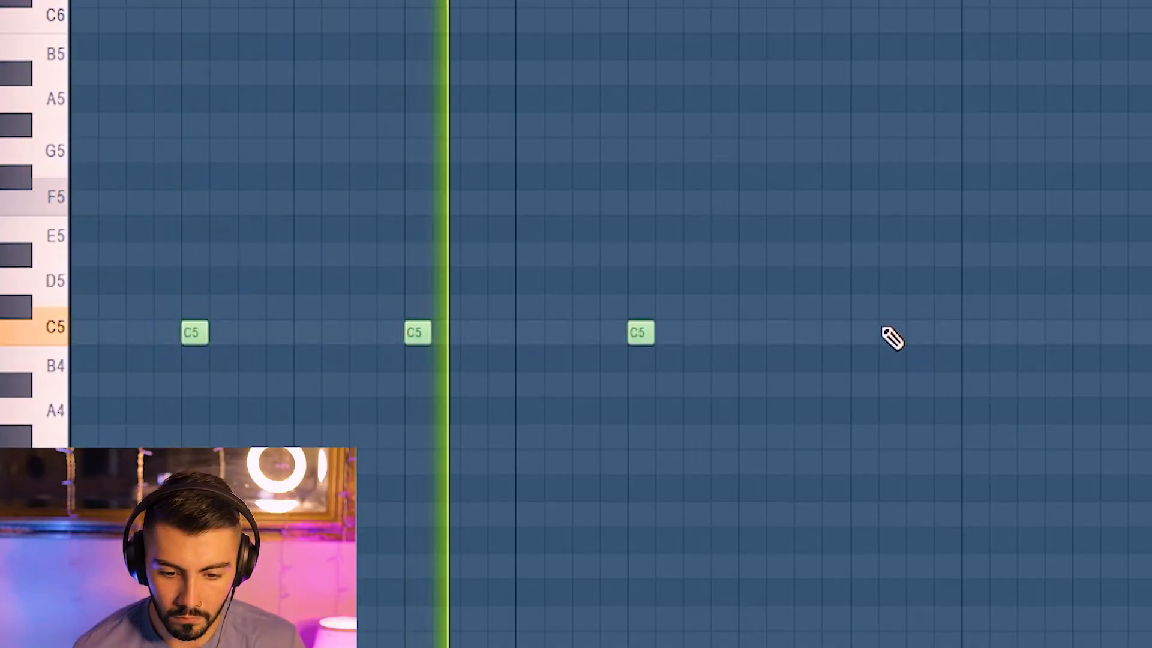
Step: Pencil in several C5 hits along the bar, lengthen and move some, and add one between the second and third
{"action": "left_click", "coordinate": [864, 333]}
{"action": "left_click", "coordinate": [1083, 333]}
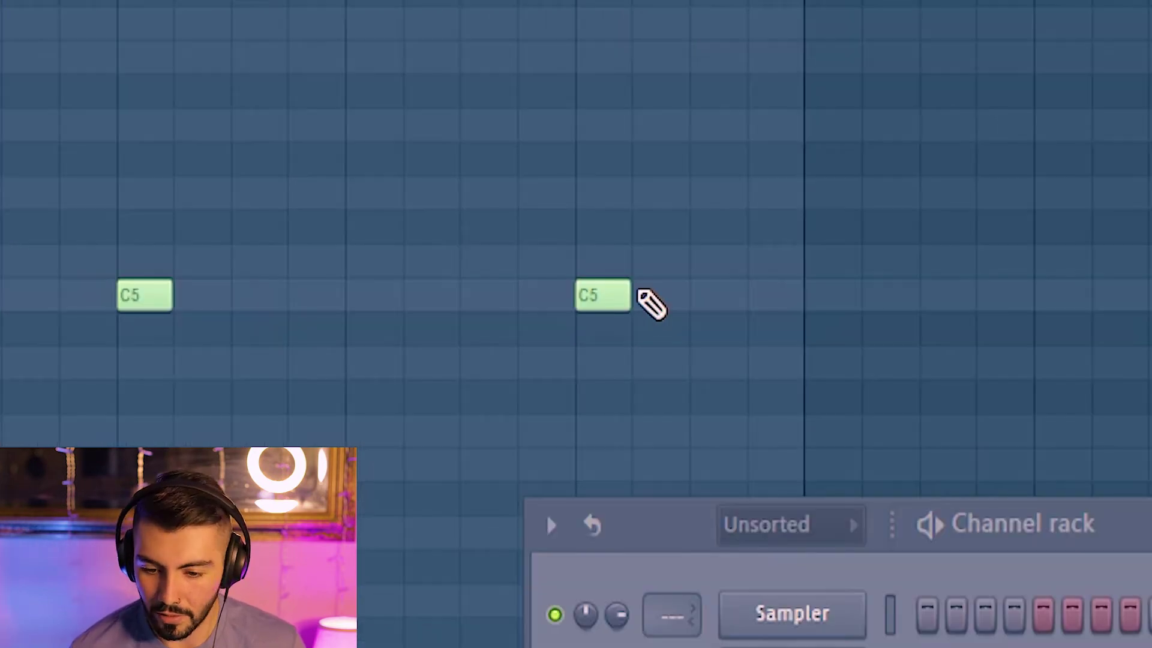
{"action": "left_click_drag", "start_coordinate": [666, 297], "coordinate": [745, 297]}
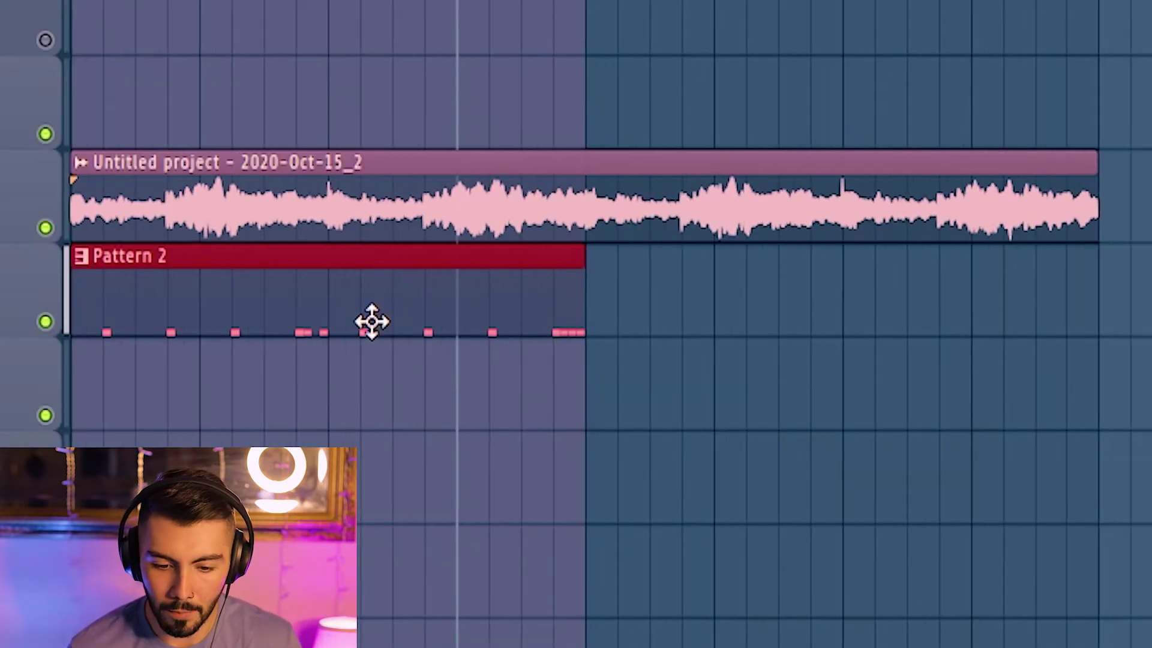
{"action": "left_click_drag", "start_coordinate": [372, 323], "coordinate": [904, 276]}
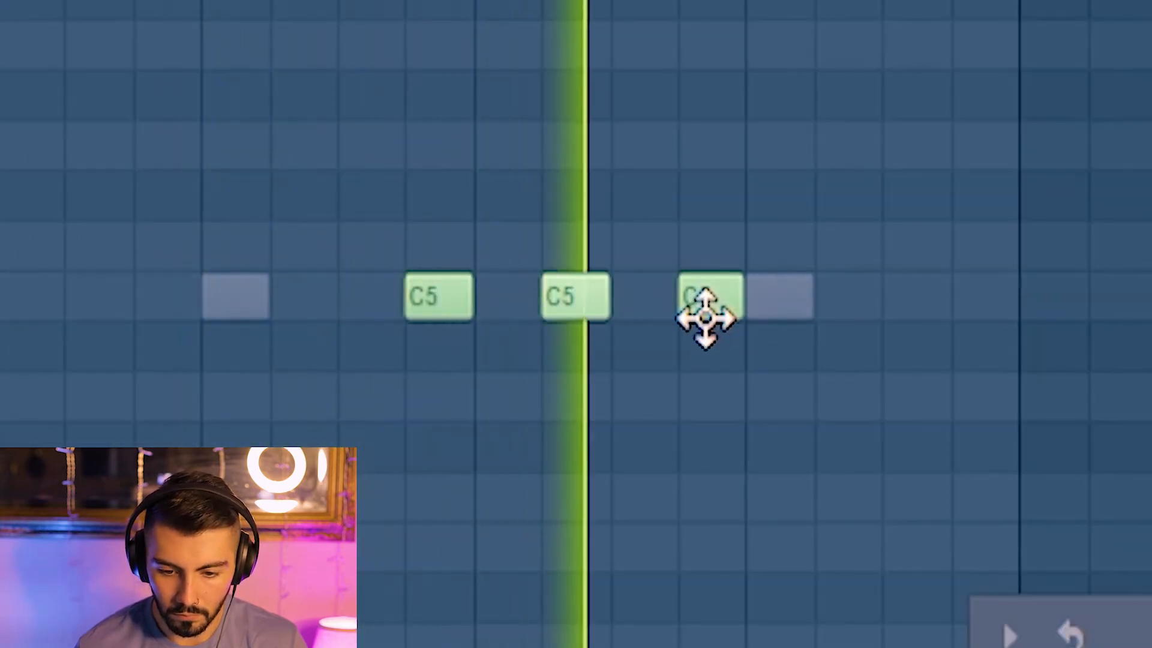
{"action": "left_click", "coordinate": [643, 297]}
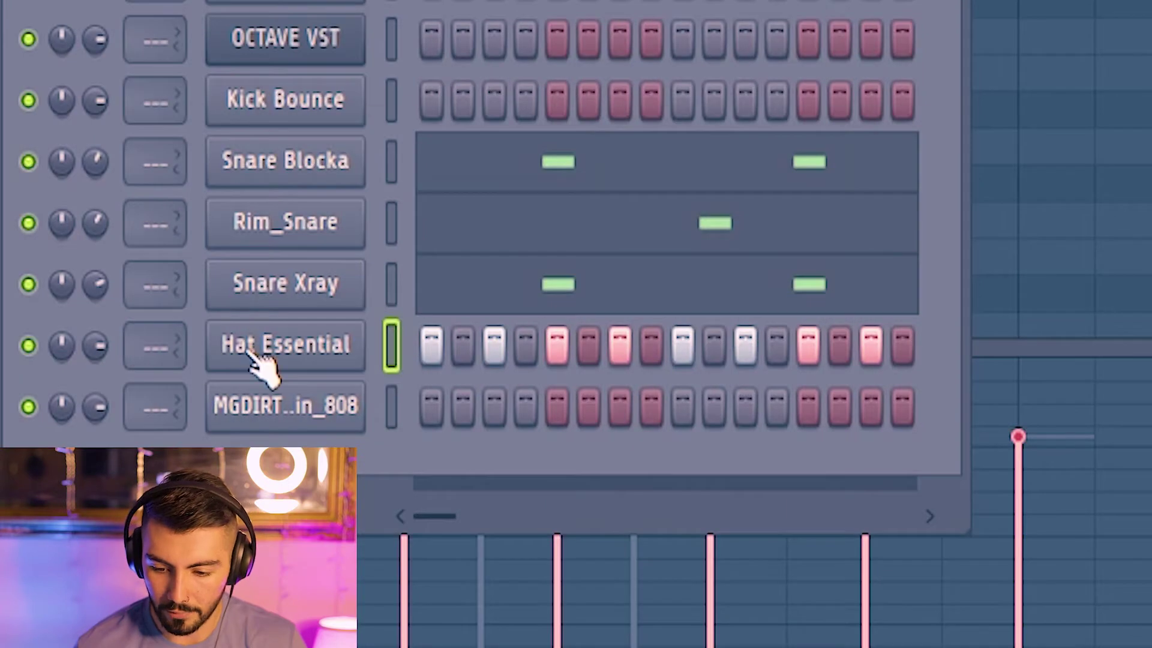
Step: Fill the Hat Essential channel with a hit on every fourth step
{"action": "right_click", "coordinate": [263, 365]}
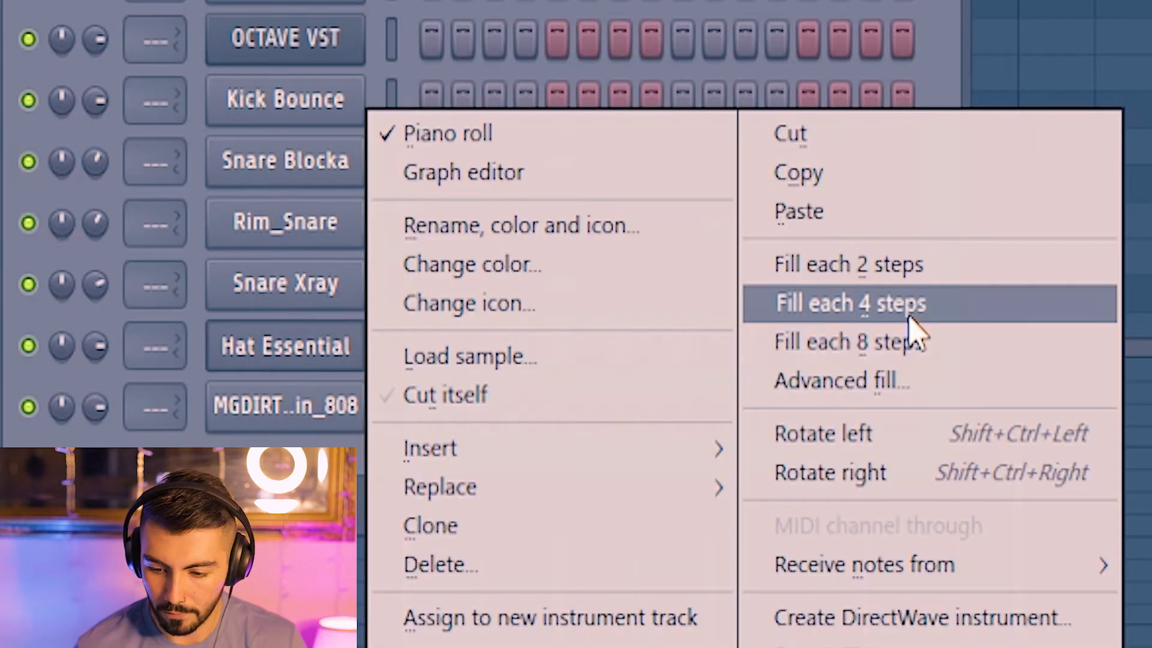
{"action": "left_click", "coordinate": [850, 301]}
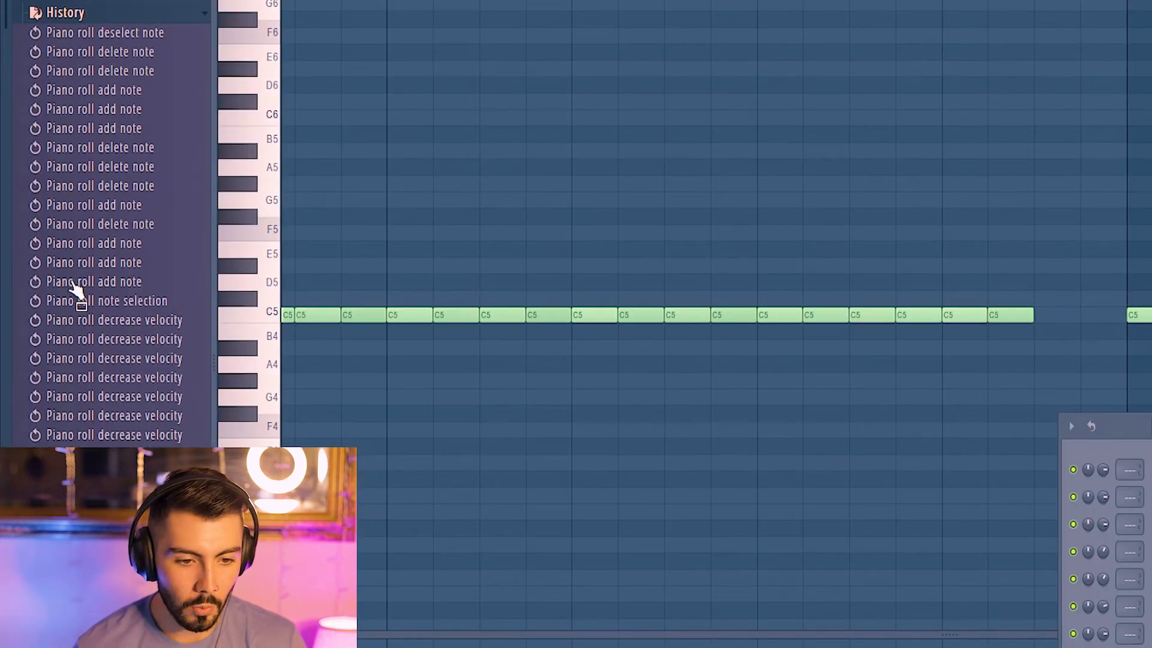
Step: Browse to the Diamonds open hats folder and load Open Hihat 2 onto the open-hat channel
{"action": "left_click", "coordinate": [97, 8]}
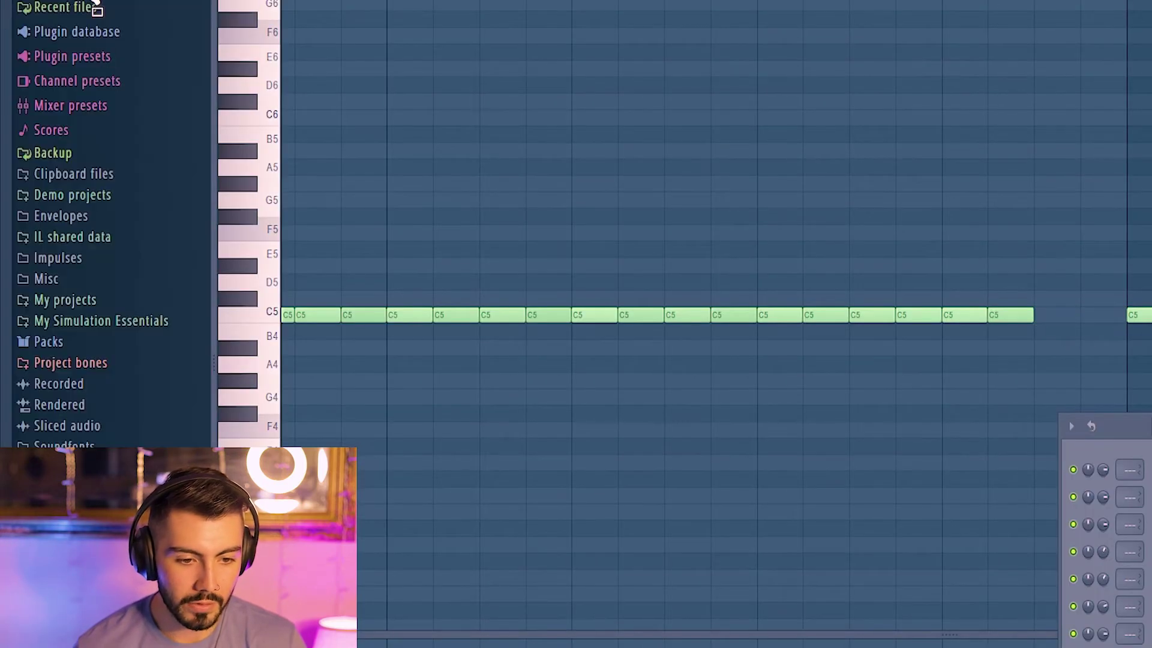
{"action": "left_click", "coordinate": [97, 320]}
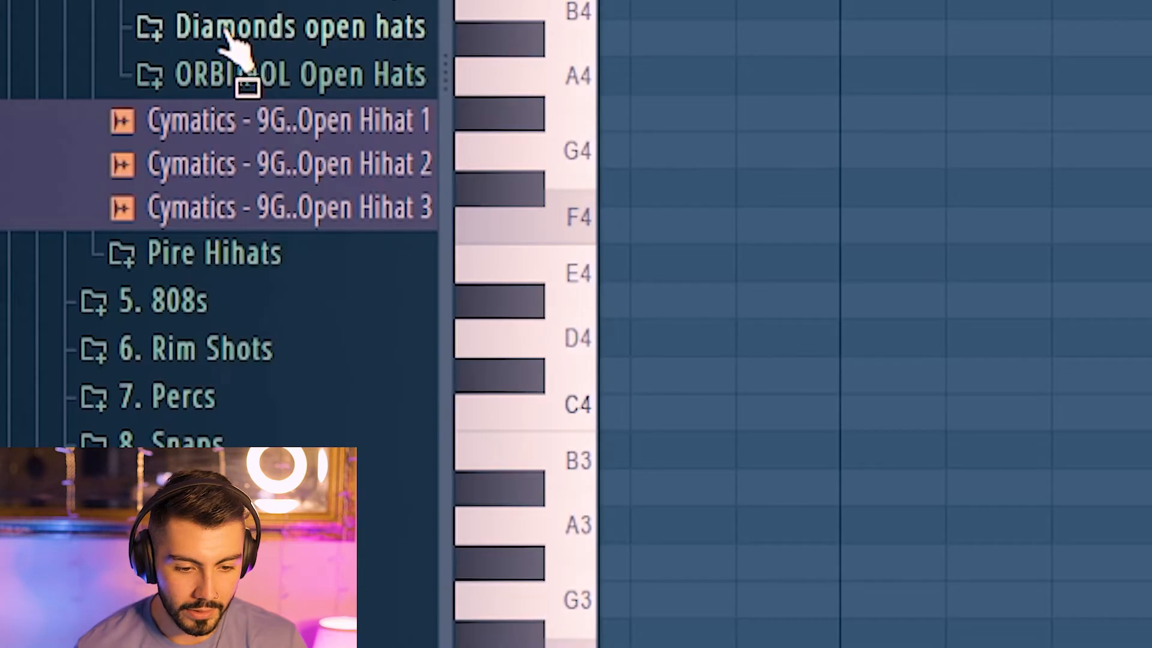
{"action": "left_click", "coordinate": [239, 27]}
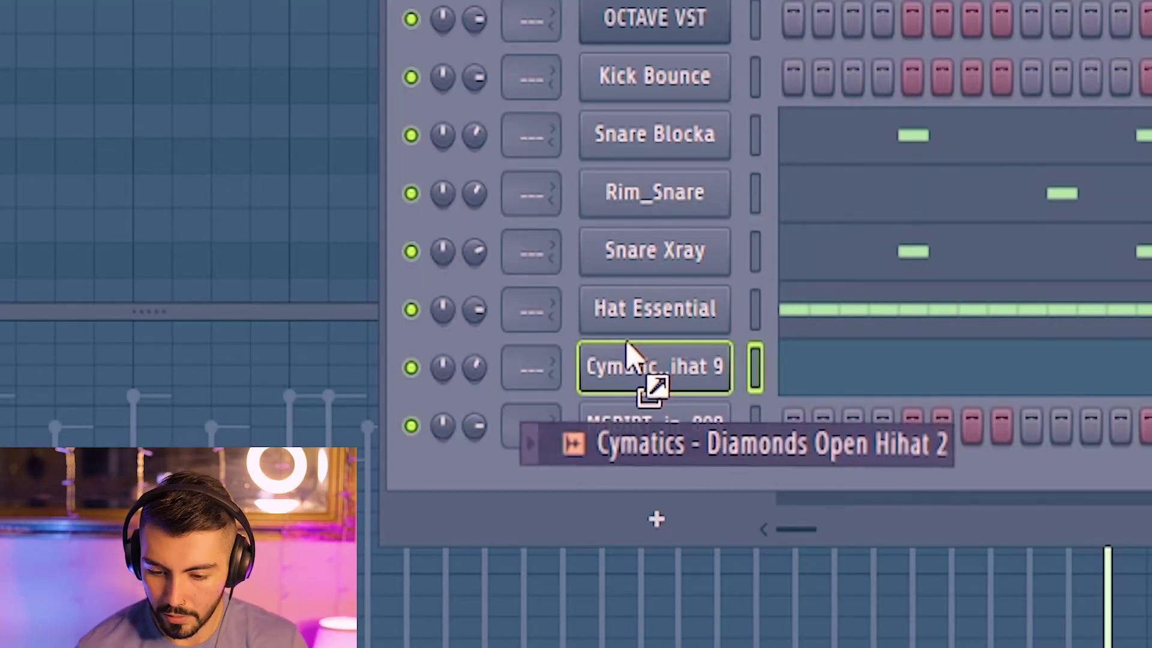
{"action": "left_click_drag", "start_coordinate": [104, 364], "coordinate": [813, 554]}
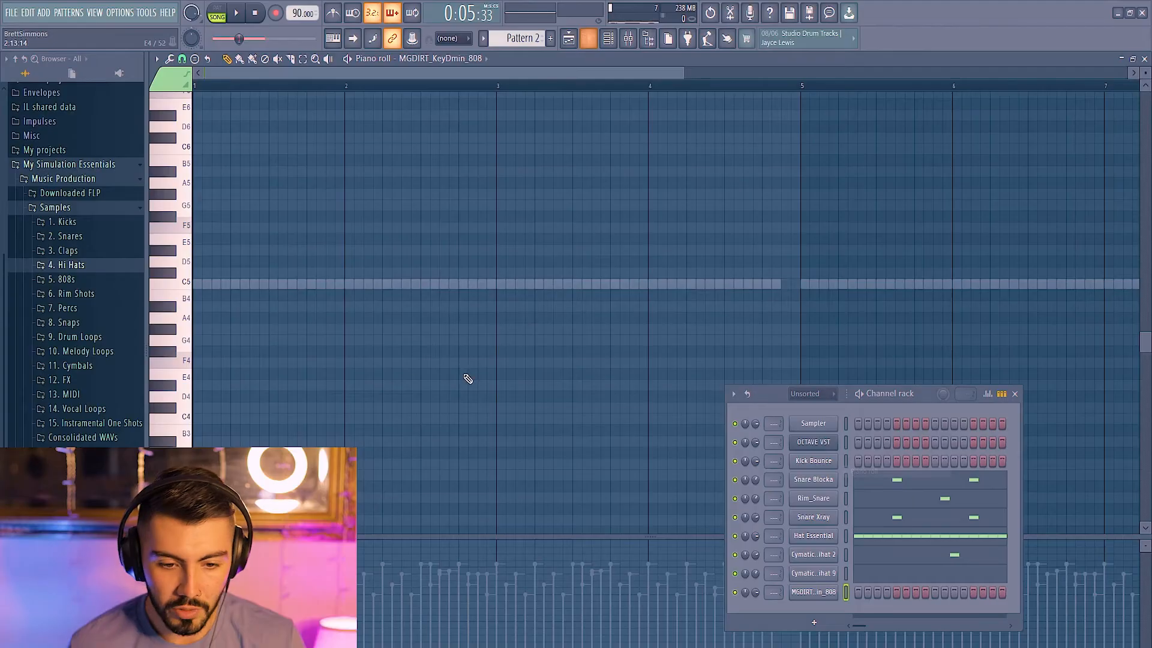
{"action": "scroll", "coordinate": [328, 77], "scroll_direction": "up", "scroll_amount": 2}
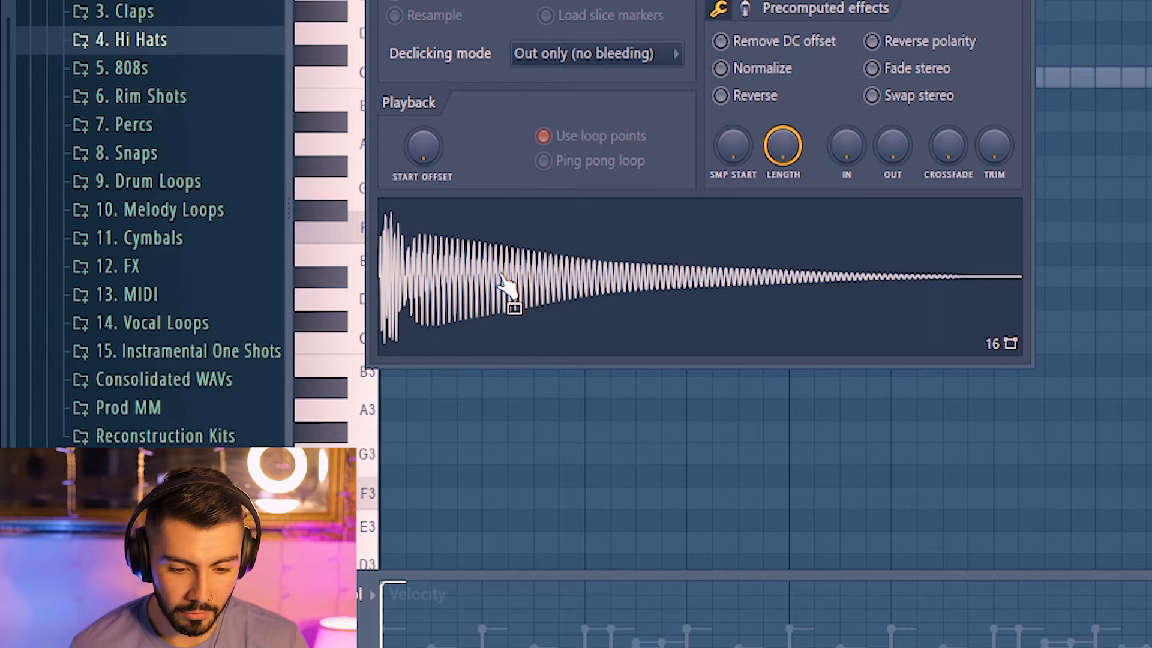
Step: Send the 808 sample to the pitch corrector to check its tuning
{"action": "right_click", "coordinate": [503, 278]}
{"action": "left_click", "coordinate": [606, 371]}
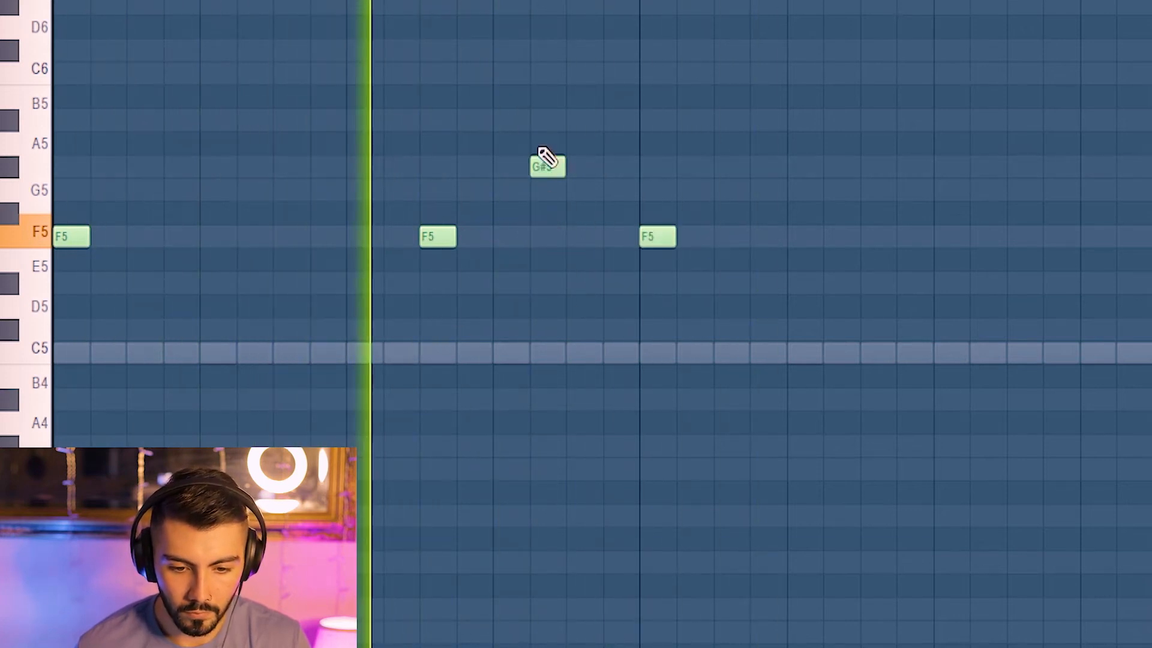
{"action": "scroll", "coordinate": [799, 260], "scroll_direction": "down", "scroll_amount": 1}
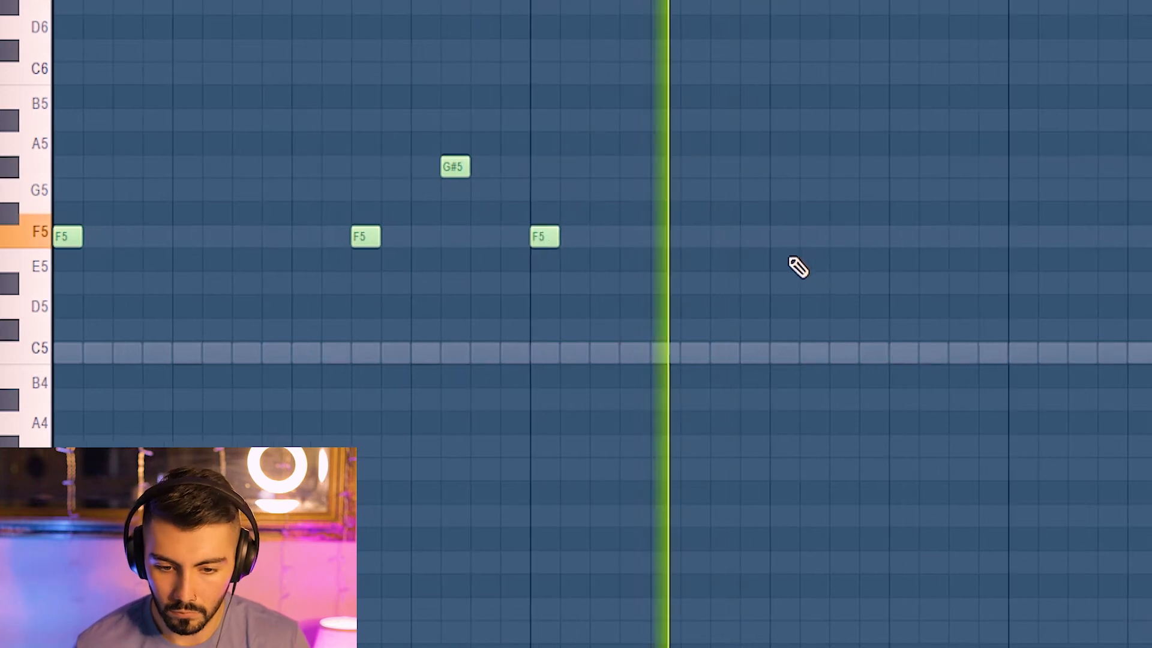
Step: Add two more F5 notes and a higher climbing note to the 808 line
{"action": "left_click", "coordinate": [843, 236]}
{"action": "left_click", "coordinate": [963, 236]}
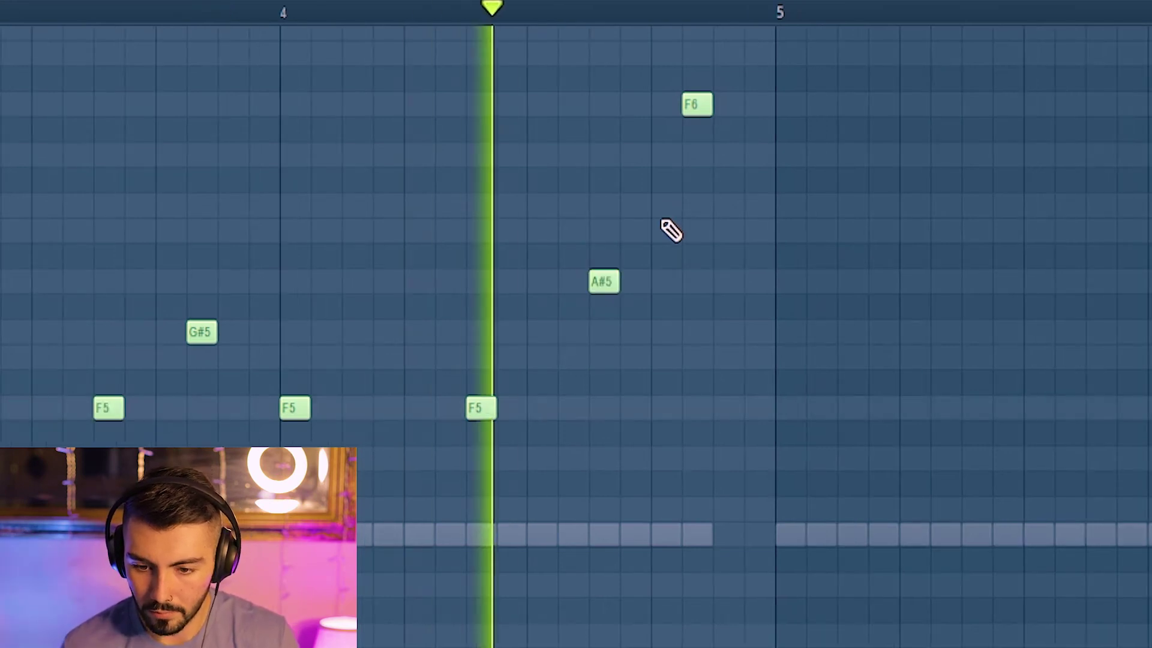
{"action": "left_click", "coordinate": [667, 206]}
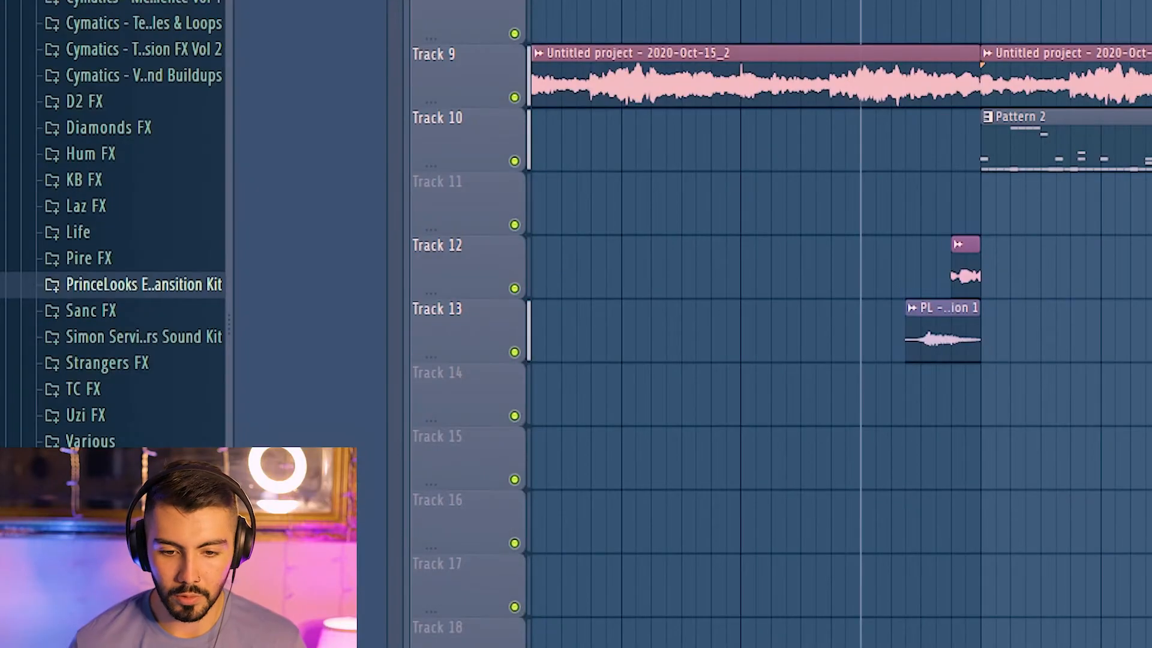
Step: Solo Track 12 to audition the transition clip alone
{"action": "right_click", "coordinate": [515, 288]}
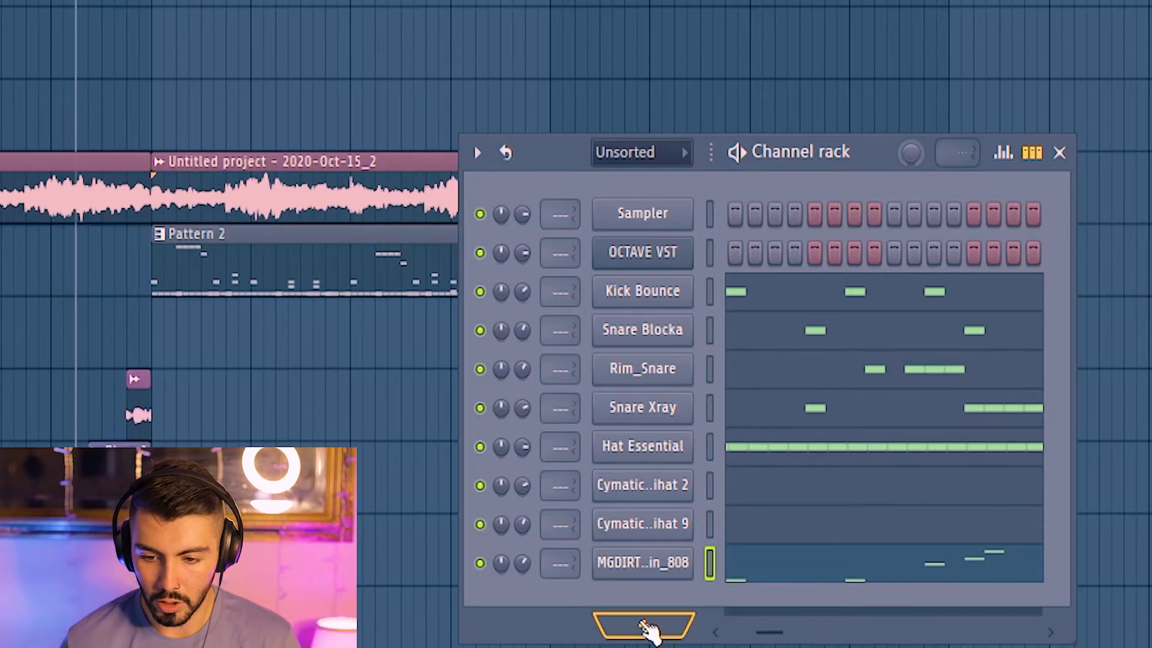
Step: Add a Keyscape channel from the plugin list and load FabFilter Pro-R on it
{"action": "left_click", "coordinate": [643, 628]}
{"action": "left_click", "coordinate": [870, 34]}
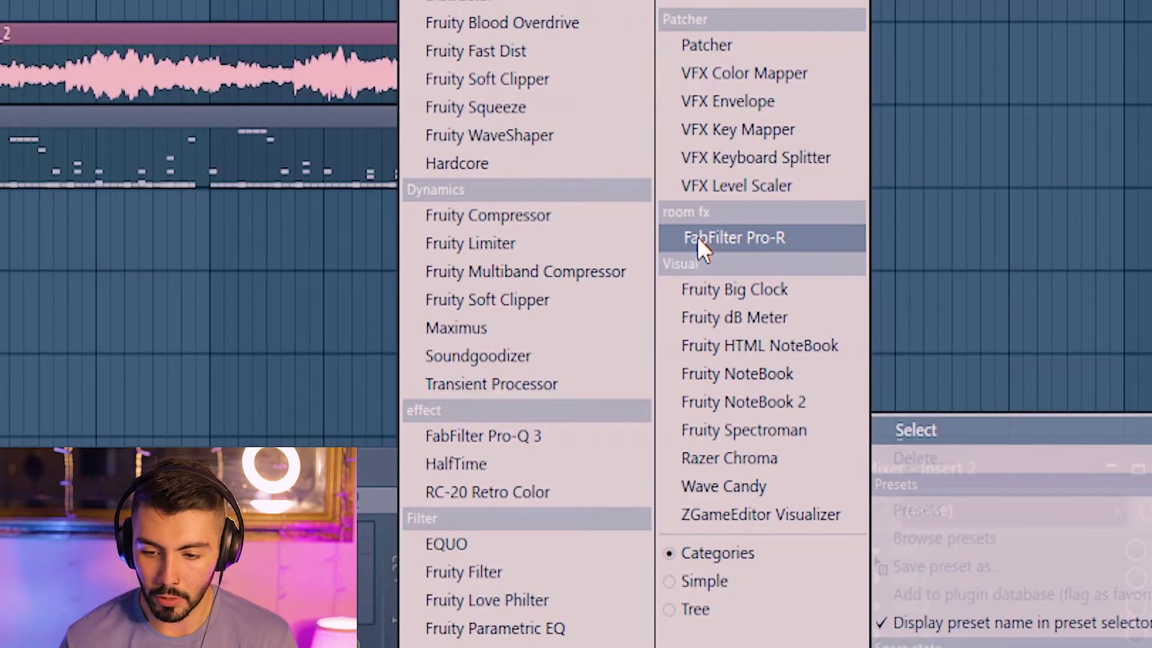
{"action": "left_click", "coordinate": [702, 245]}
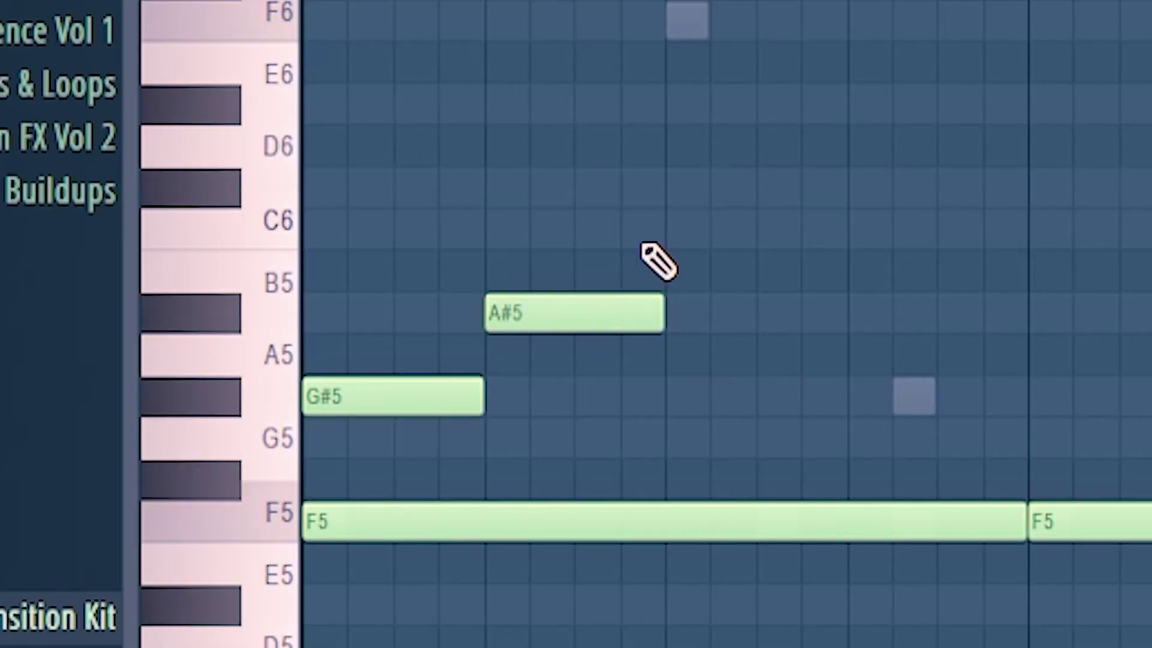
Step: Pencil a C6, D#6, C#6, C6, A#5, G#5 phrase and shift its copy two bars later
{"action": "left_click", "coordinate": [517, 298]}
{"action": "left_click", "coordinate": [704, 261]}
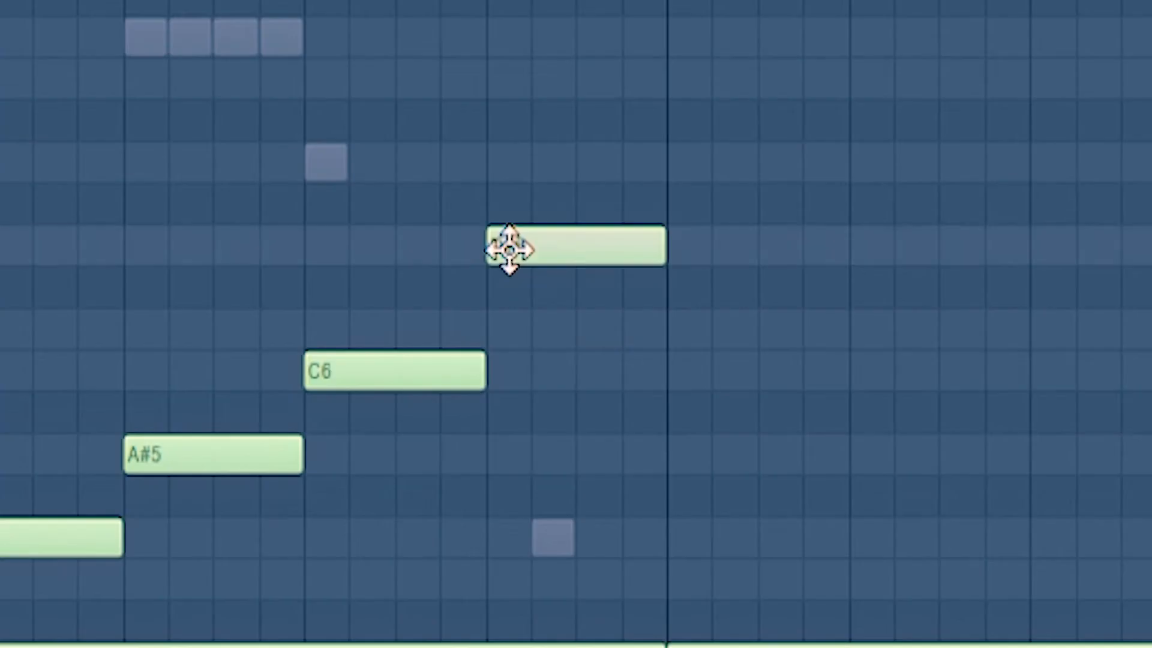
{"action": "left_click", "coordinate": [541, 239]}
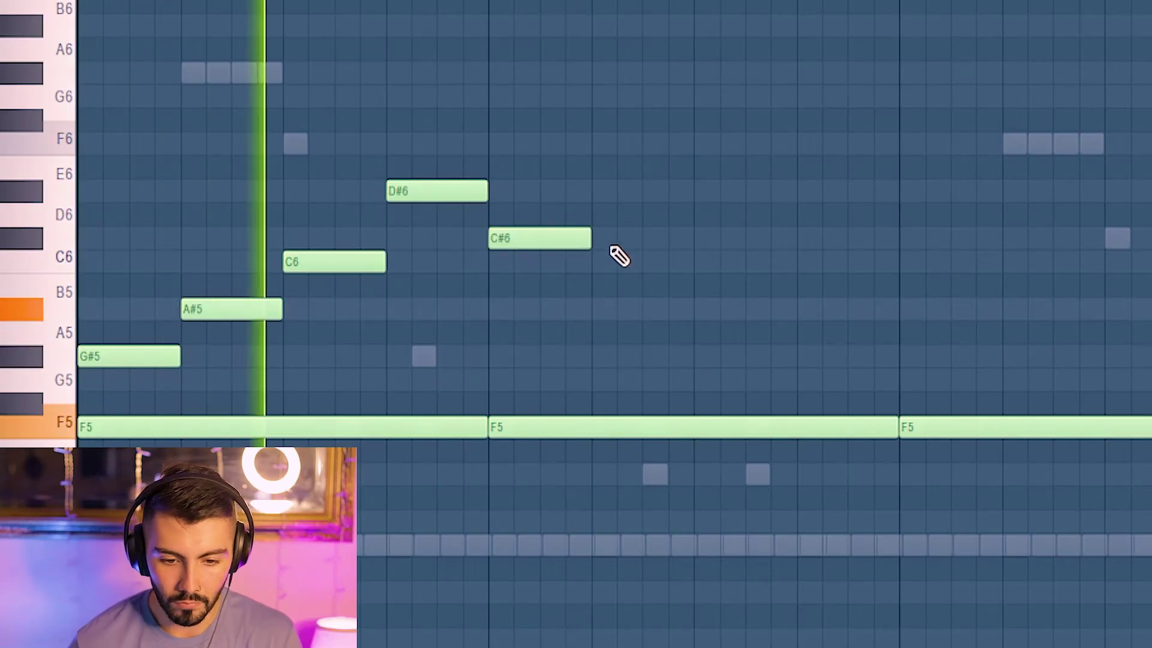
{"action": "left_click", "coordinate": [618, 259]}
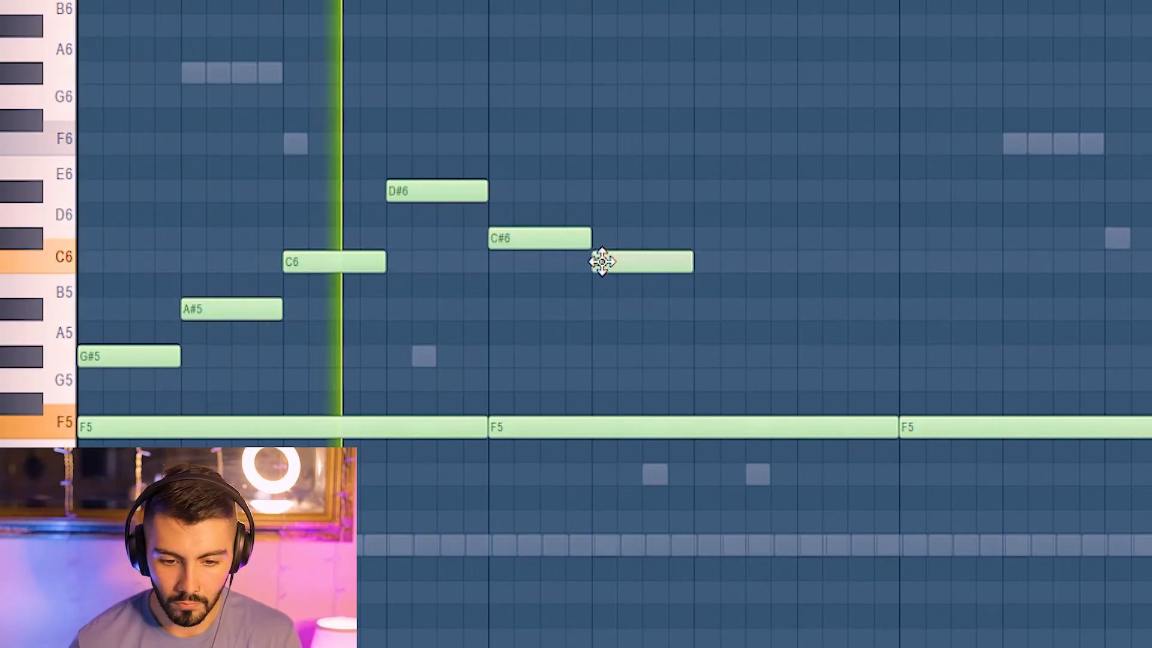
{"action": "left_click", "coordinate": [701, 308]}
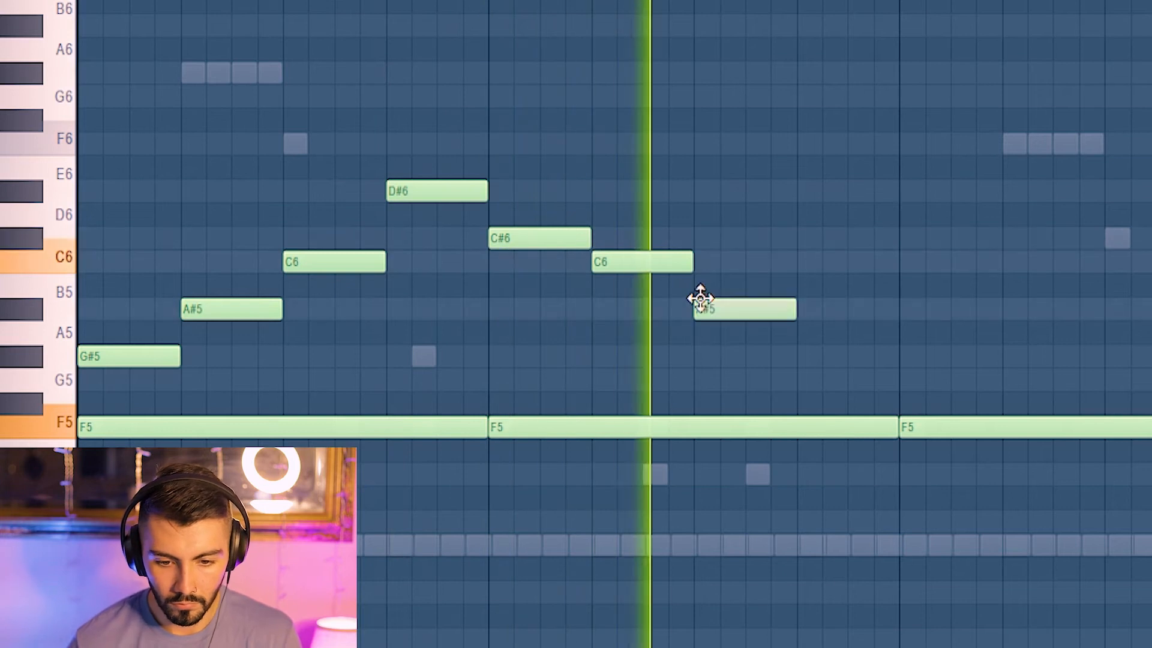
{"action": "left_click", "coordinate": [805, 356]}
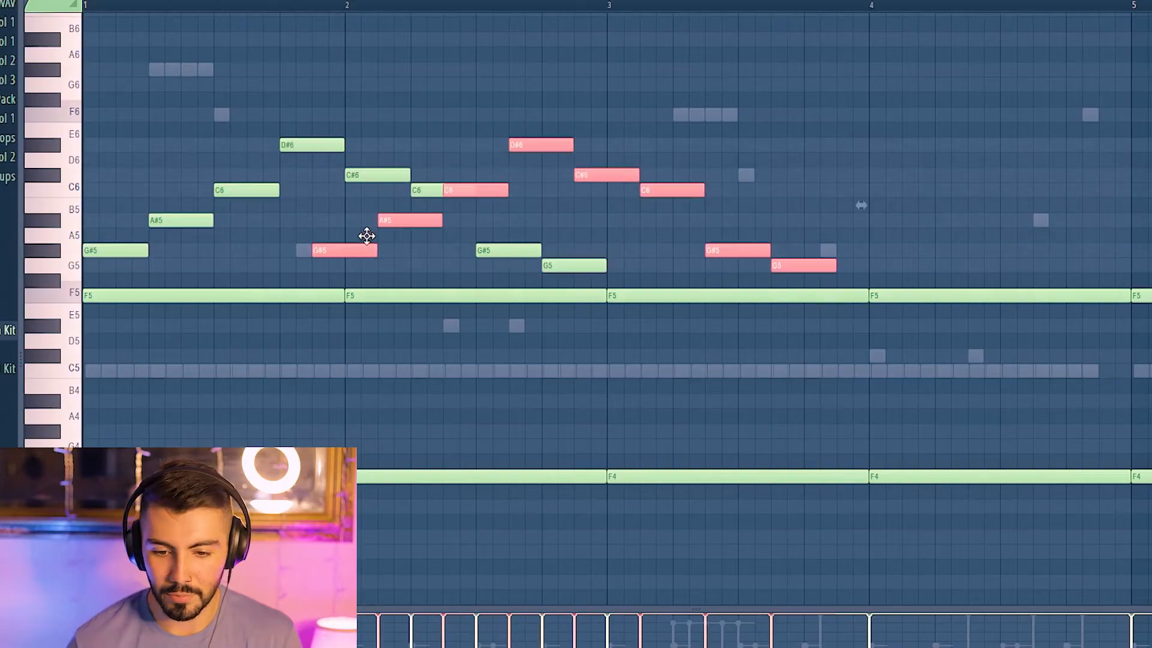
{"action": "left_click_drag", "start_coordinate": [119, 248], "coordinate": [625, 235]}
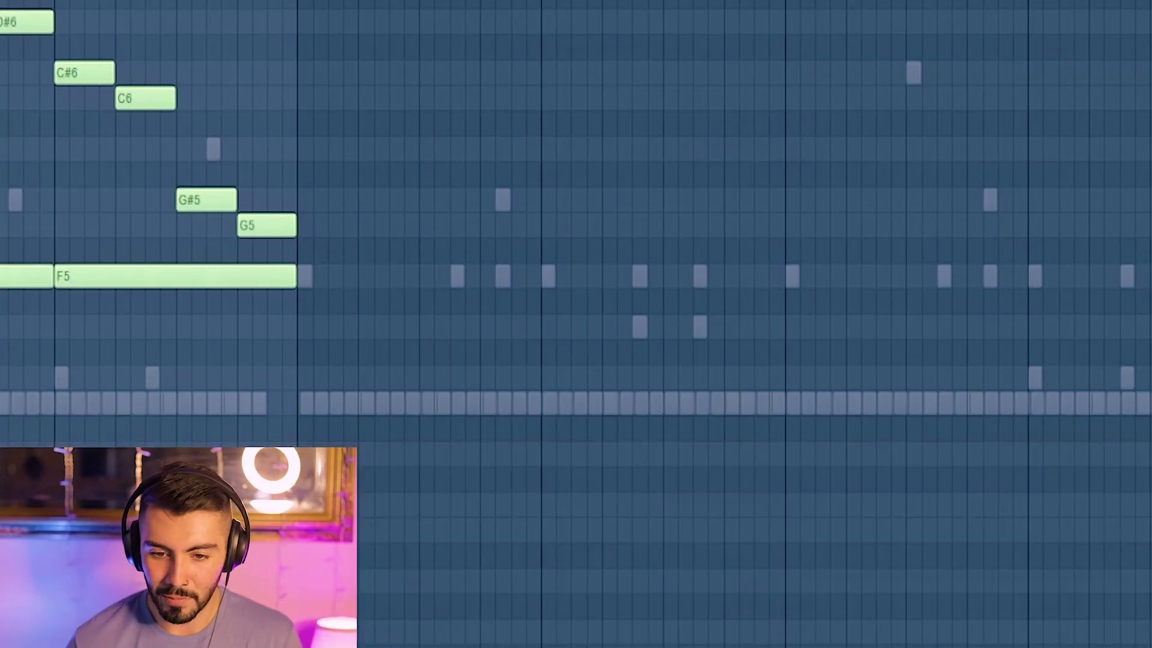
Step: Replace Keyscape with Octave VST, raise bar 2's C7 to C#7 and add a C7 in bar 3
{"action": "key", "text": "F6"}
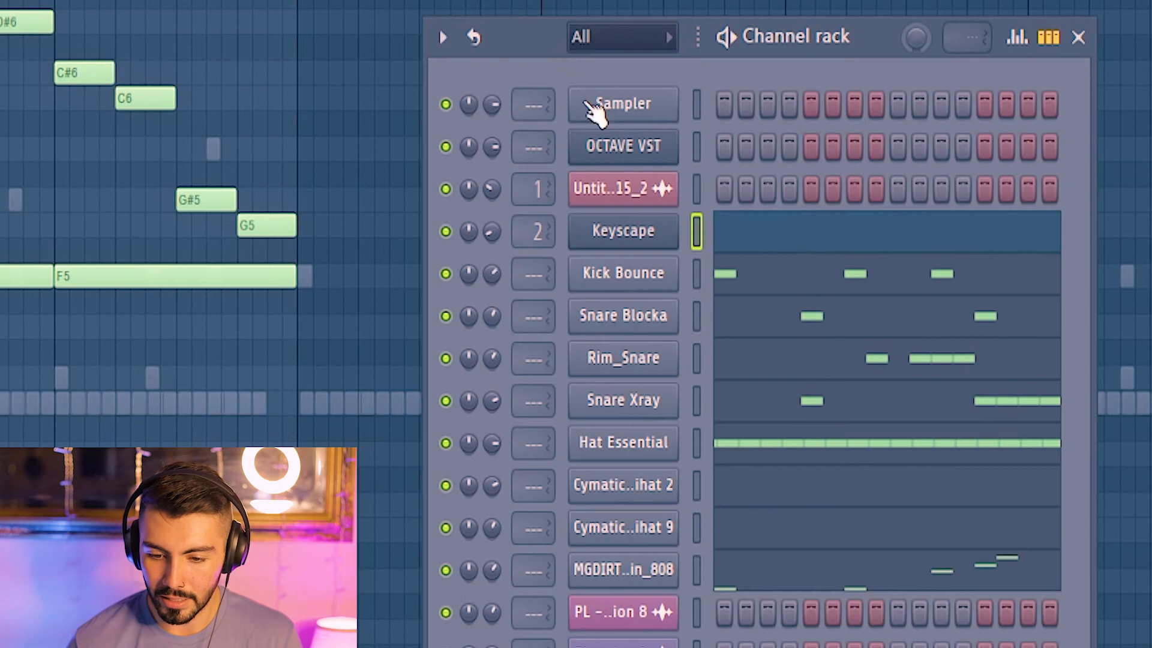
{"action": "right_click", "coordinate": [616, 239]}
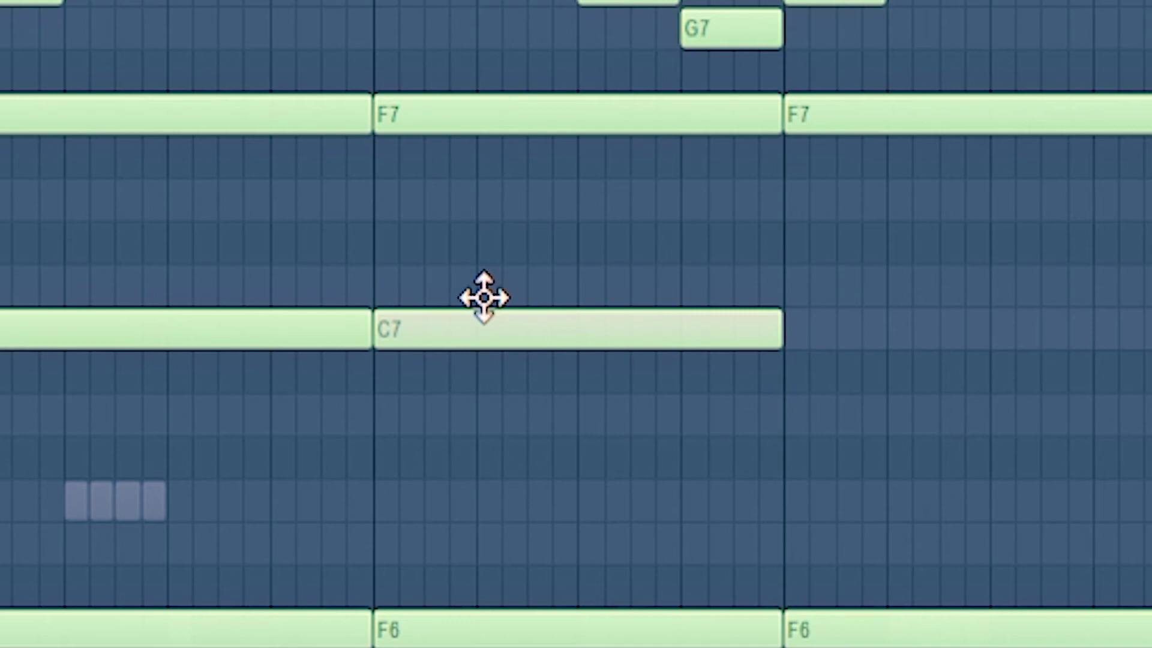
{"action": "left_click_drag", "start_coordinate": [484, 311], "coordinate": [484, 267]}
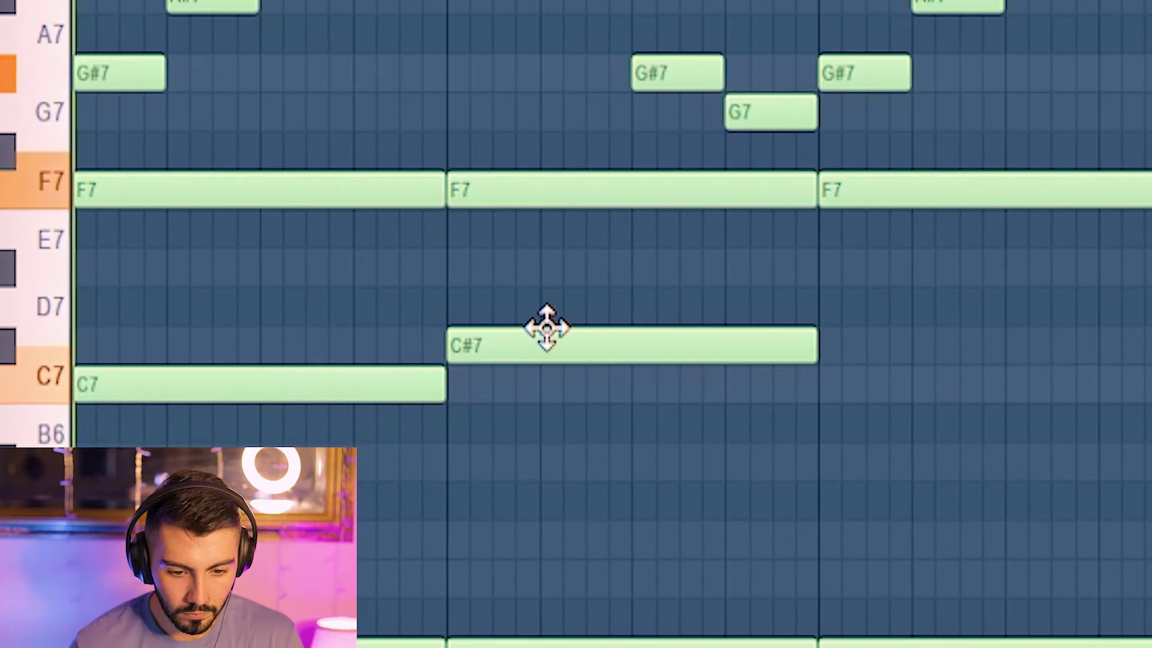
{"action": "left_click", "coordinate": [841, 386]}
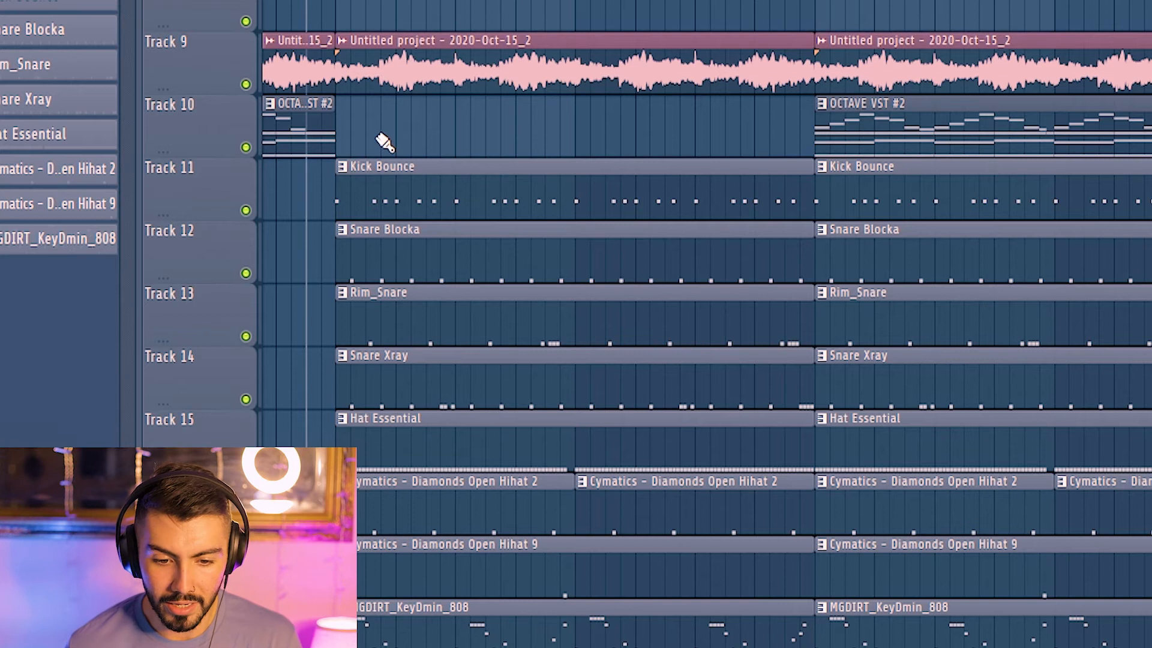
Step: Place a trimmed OCTAVE VST #2 clip on Track 10 and pull the drum clips back to bar 15
{"action": "left_click", "coordinate": [351, 123]}
{"action": "left_click_drag", "start_coordinate": [342, 112], "coordinate": [396, 113]}
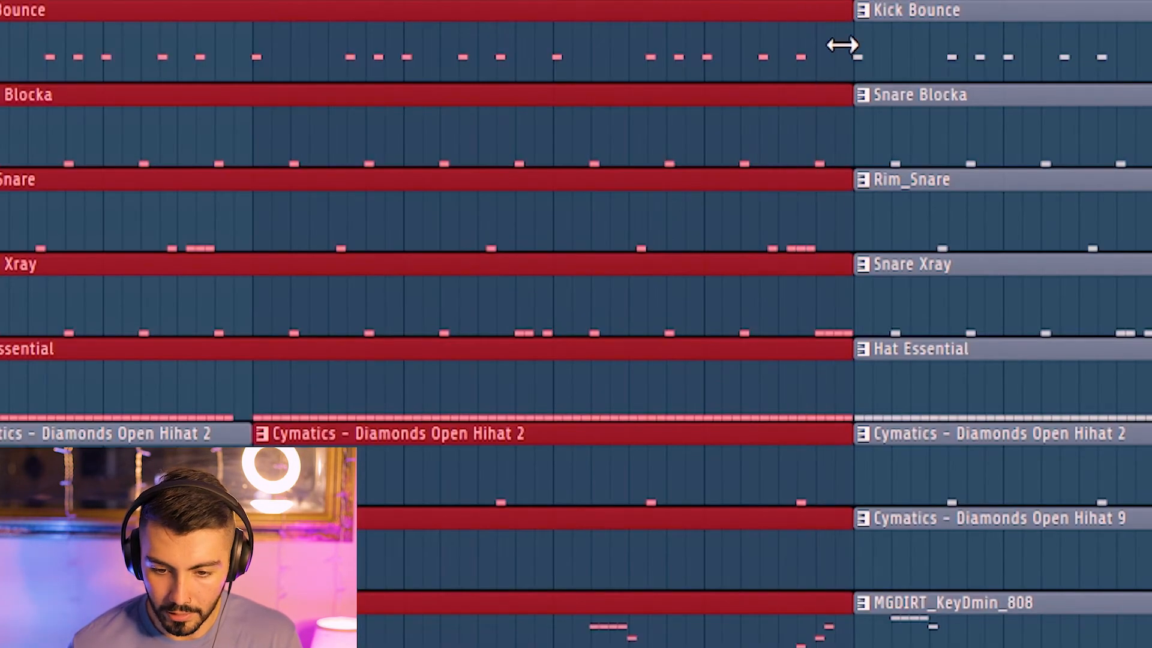
{"action": "left_click_drag", "start_coordinate": [855, 46], "coordinate": [577, 36]}
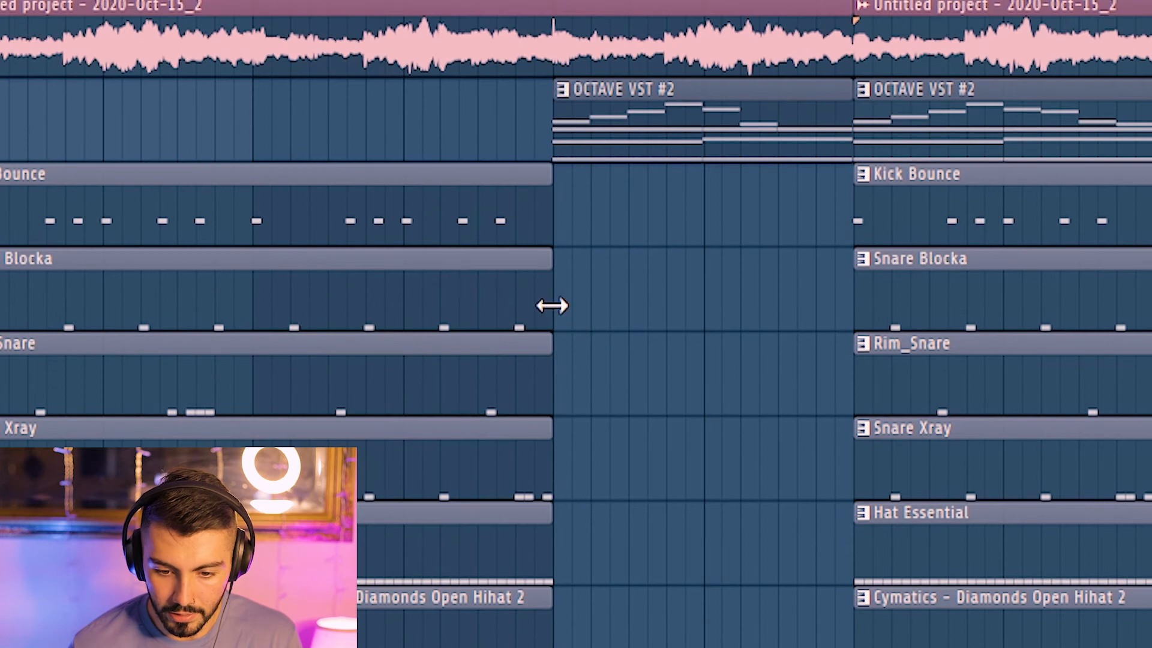
{"action": "left_click_drag", "start_coordinate": [552, 307], "coordinate": [784, 308]}
{"action": "left_click_drag", "start_coordinate": [413, 360], "coordinate": [570, 388]}
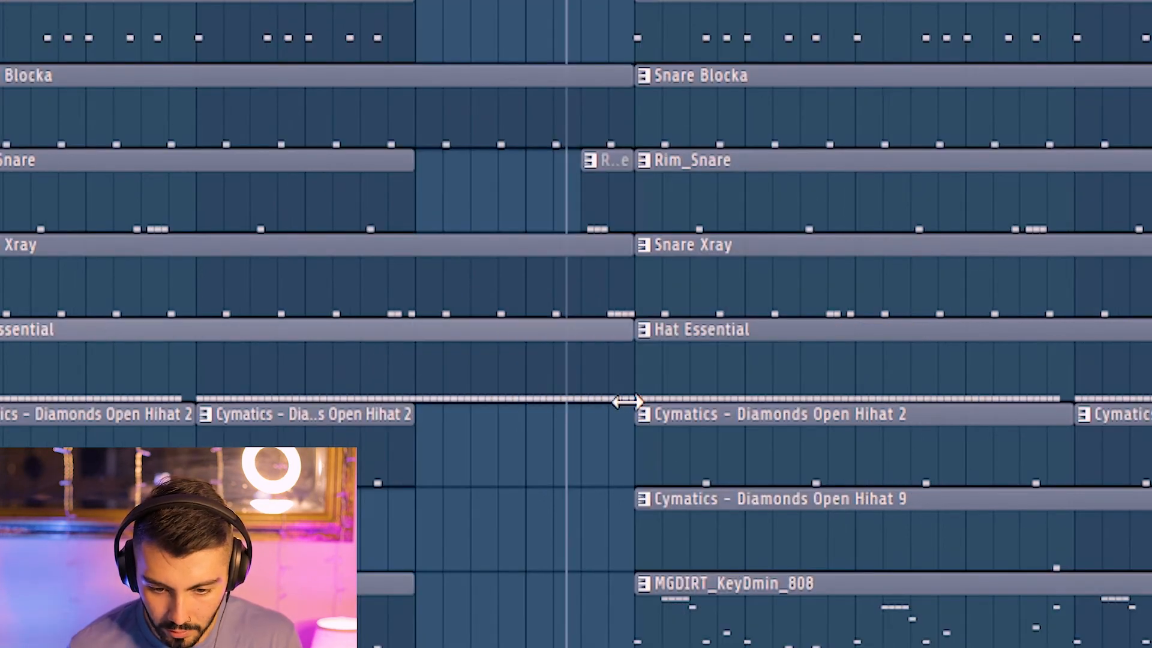
{"action": "scroll", "coordinate": [624, 402], "scroll_direction": "up", "scroll_amount": 2}
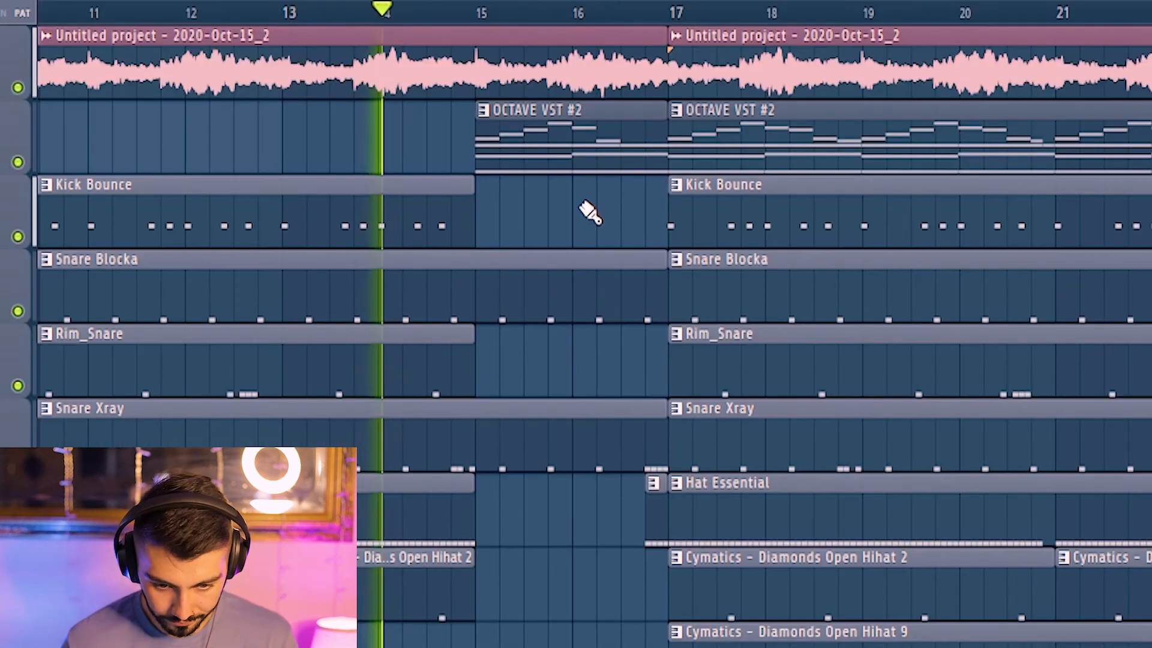
{"action": "scroll", "coordinate": [544, 387], "scroll_direction": "up", "scroll_amount": 2}
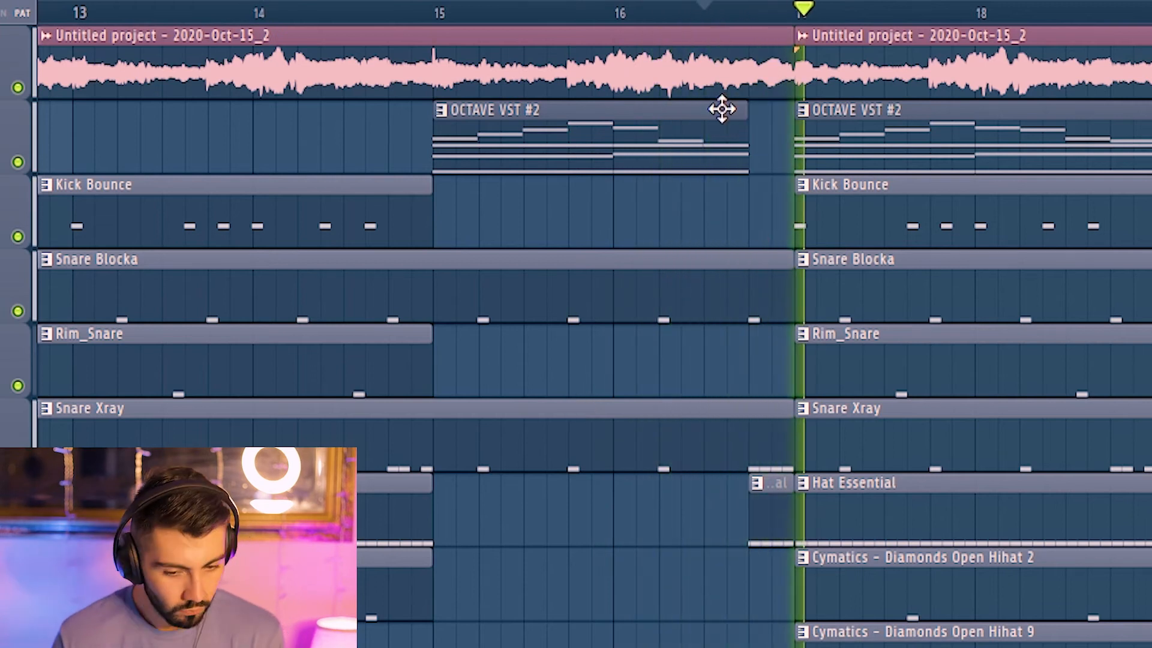
{"action": "scroll", "coordinate": [827, 481], "scroll_direction": "down", "scroll_amount": 3}
{"action": "scroll", "coordinate": [820, 479], "scroll_direction": "down", "scroll_amount": 2}
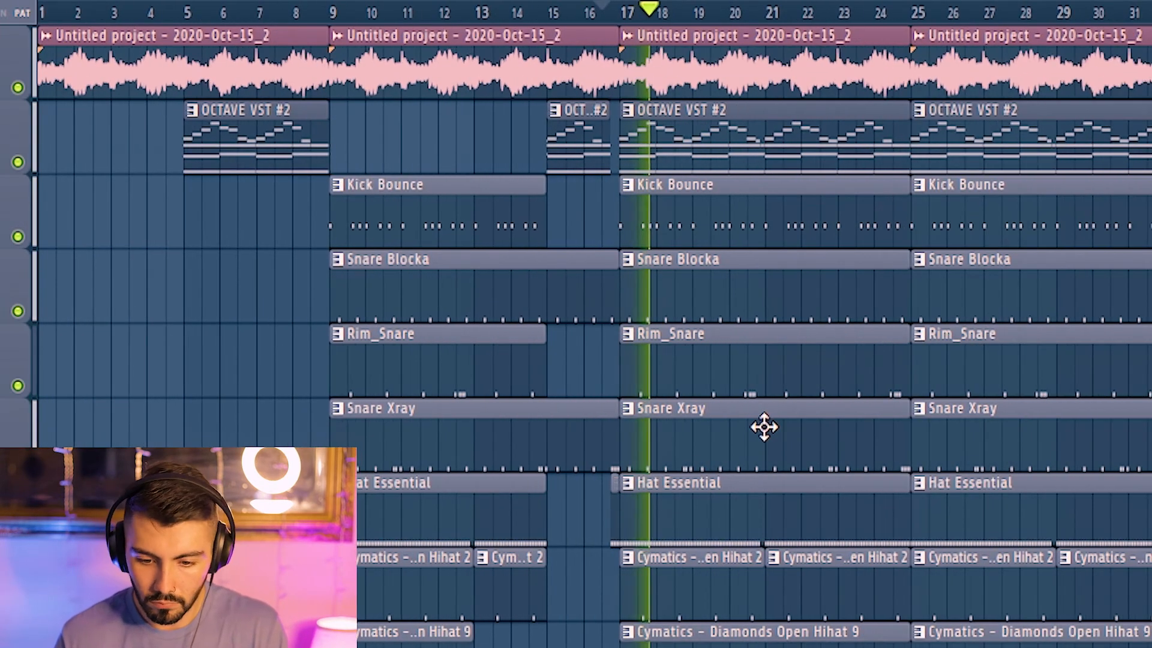
{"action": "scroll", "coordinate": [774, 423], "scroll_direction": "down", "scroll_amount": 2}
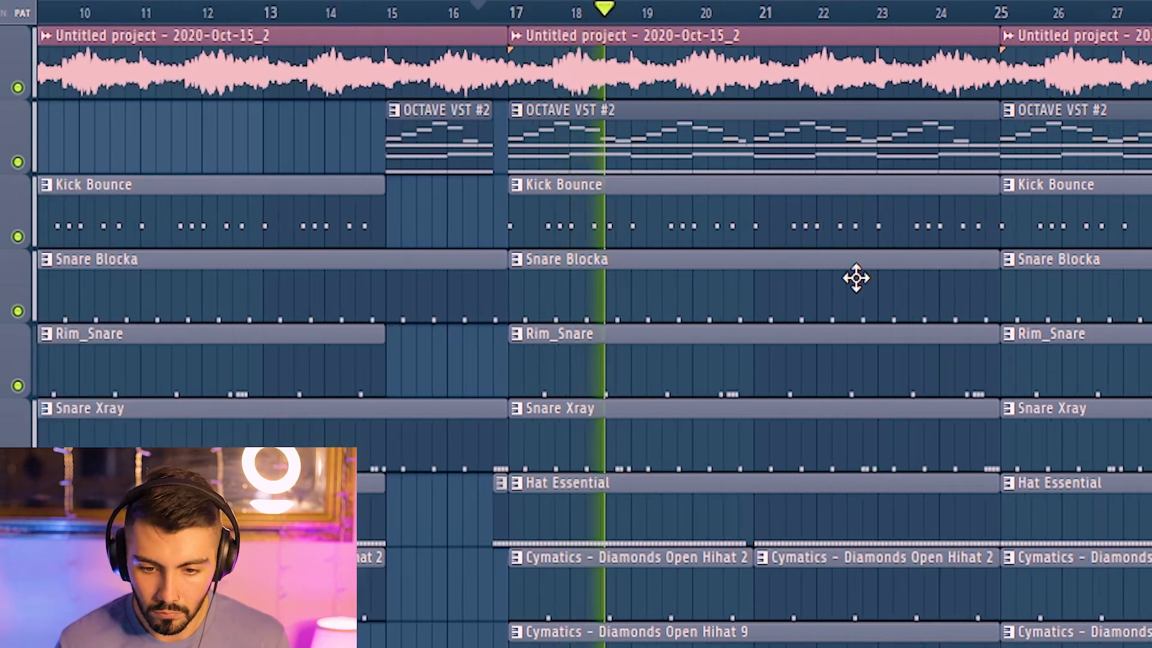
{"action": "scroll", "coordinate": [826, 275], "scroll_direction": "down", "scroll_amount": 2}
{"action": "scroll", "coordinate": [846, 277], "scroll_direction": "down", "scroll_amount": 2}
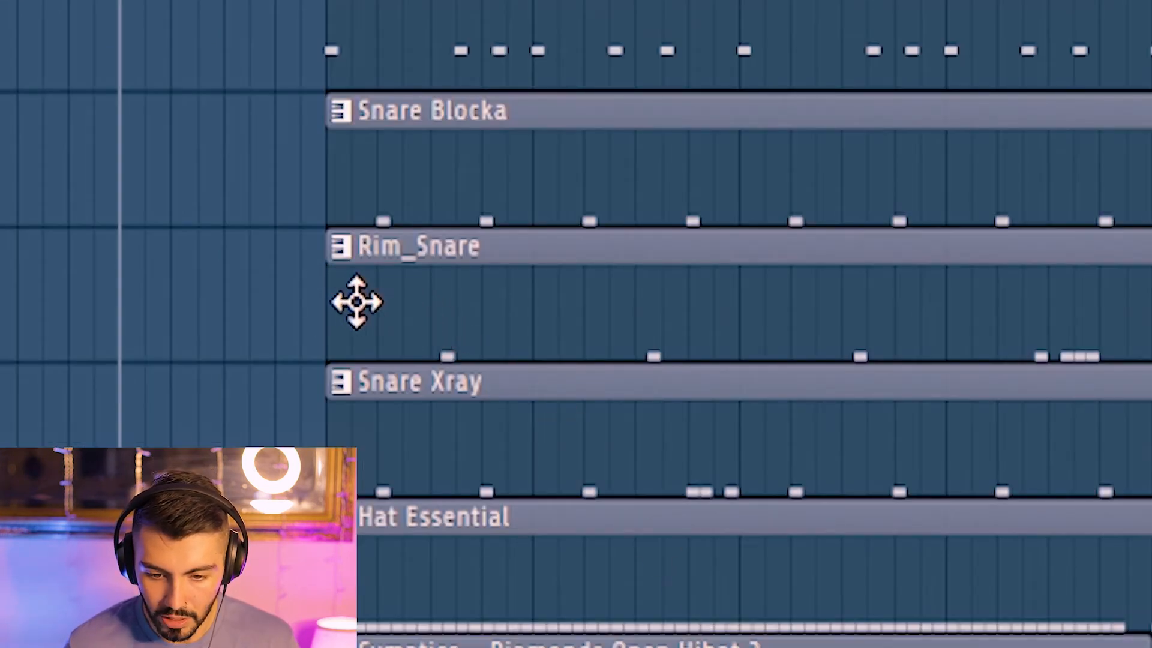
Step: Delete the early Rim_Snare clip and trim the remaining one to enter midway
{"action": "right_click", "coordinate": [372, 304]}
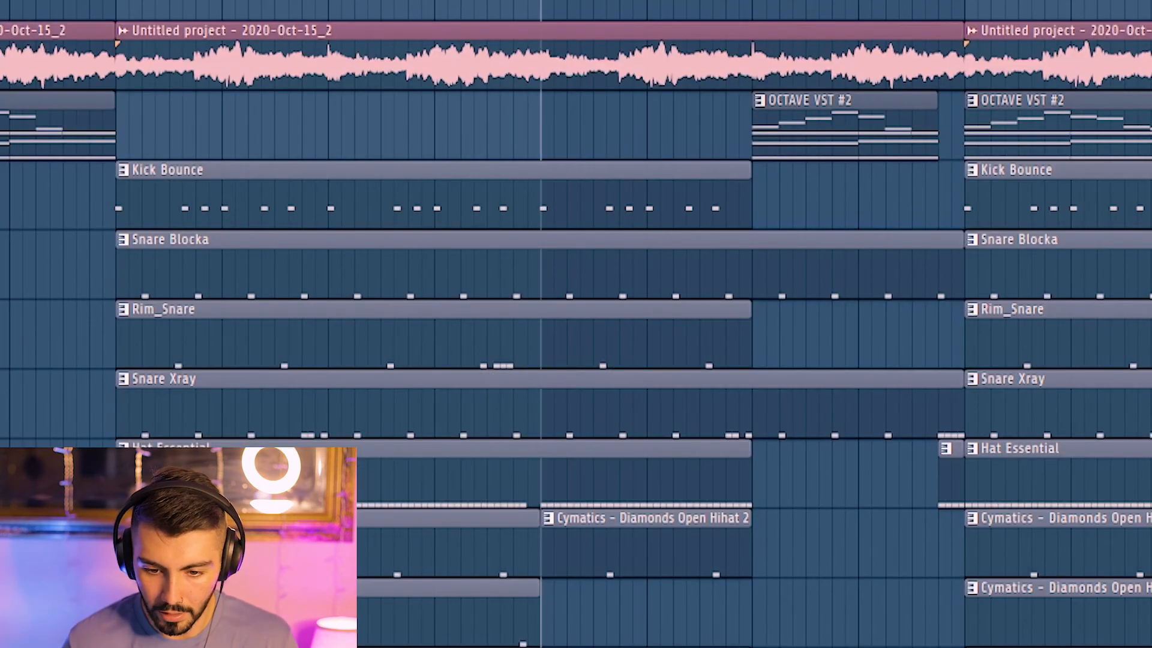
{"action": "left_click_drag", "start_coordinate": [118, 363], "coordinate": [543, 372]}
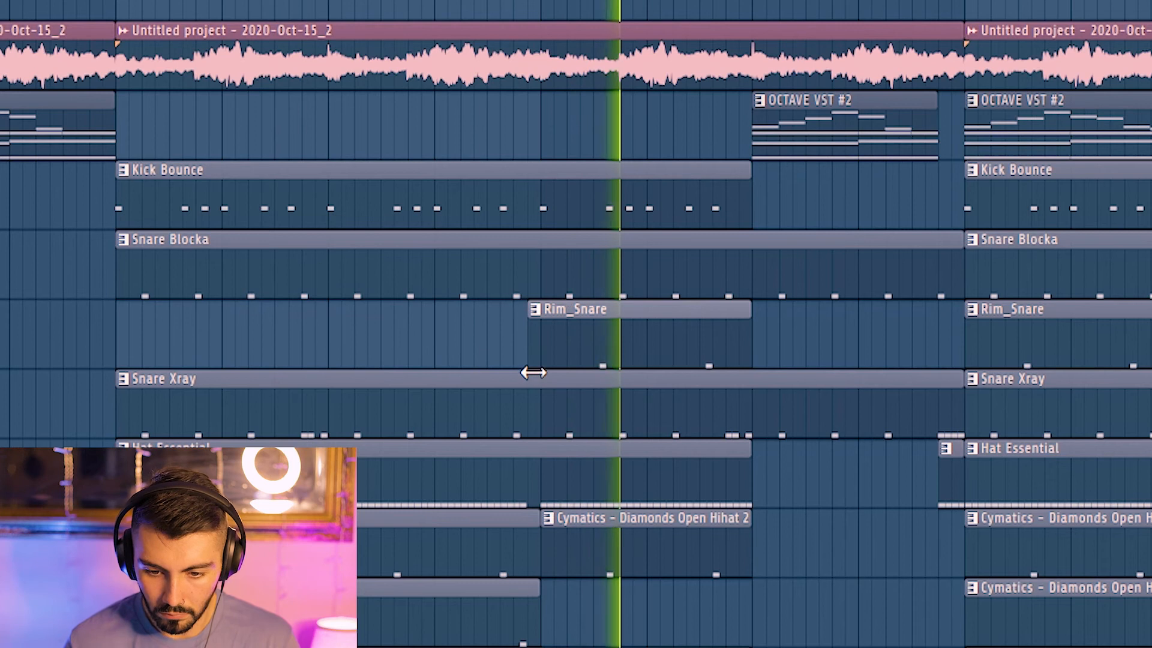
{"action": "scroll", "coordinate": [672, 349], "scroll_direction": "up", "scroll_amount": 3}
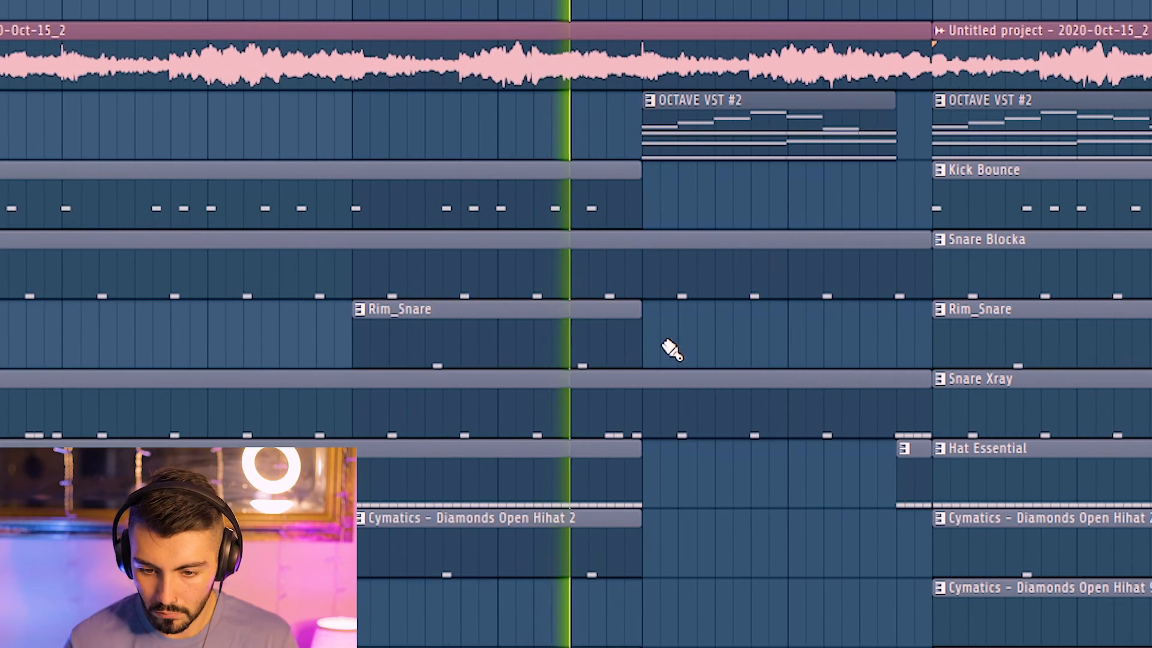